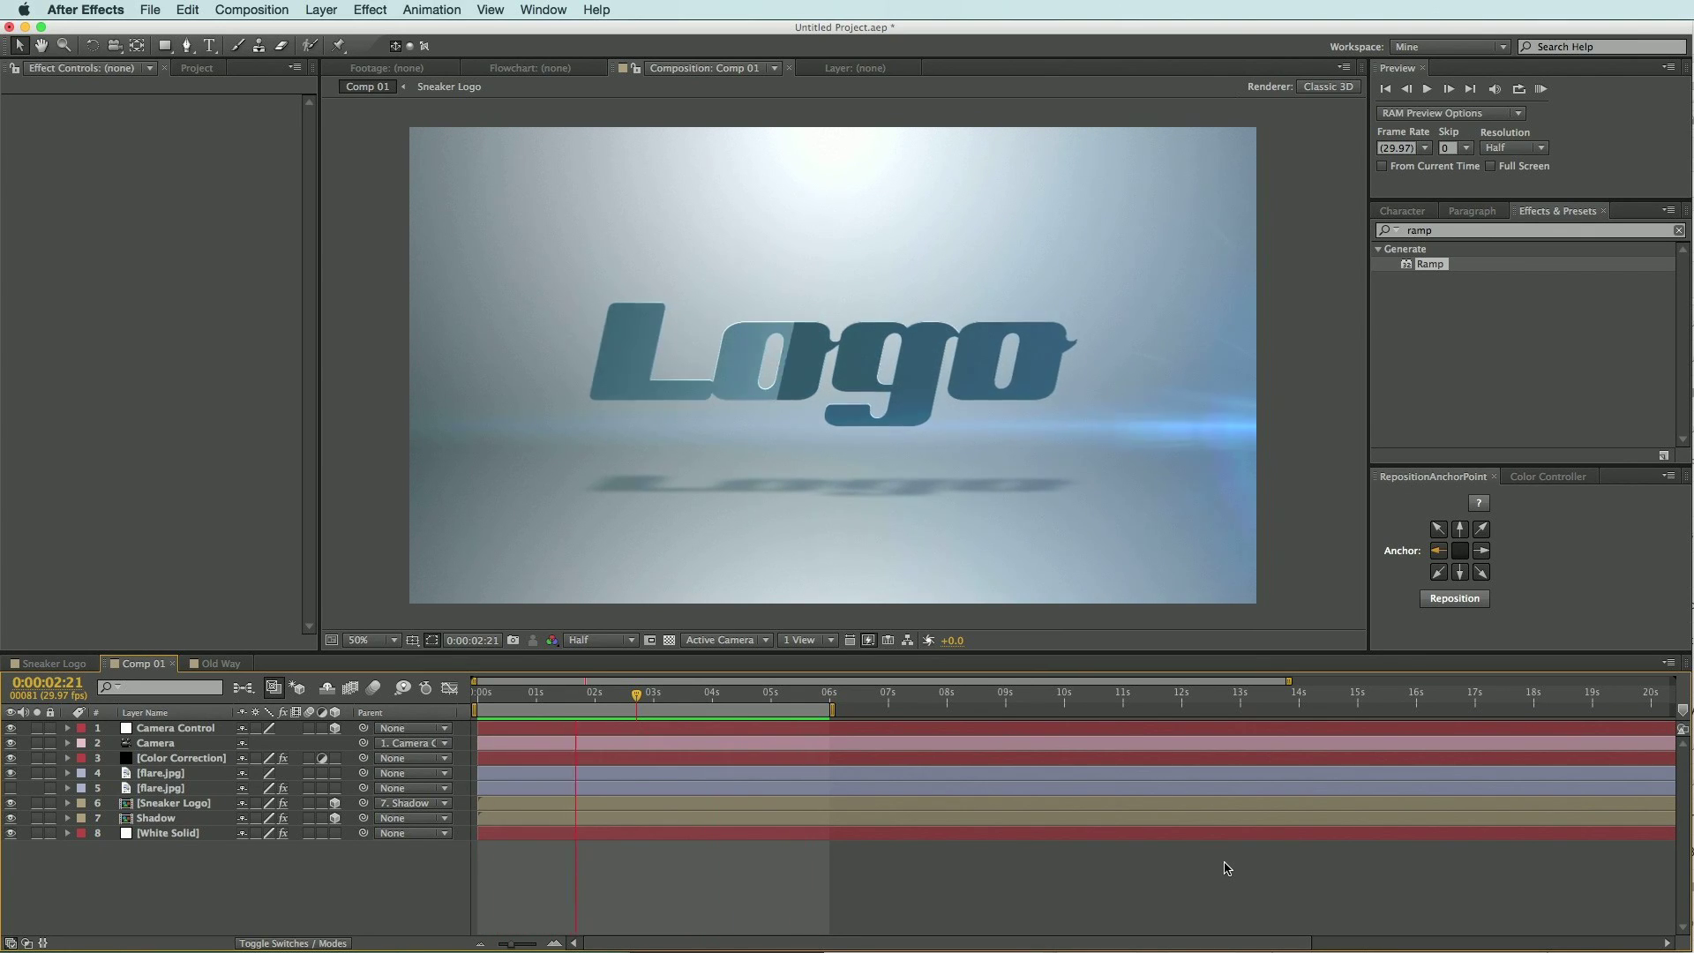
- Inspect the Old Way comp's Sneaker Logo layers, the Ramp on Black Solid 2 and the CC Light Sweep on Adjustment Layer 1
{"action": "left_click", "coordinate": [231, 664]}
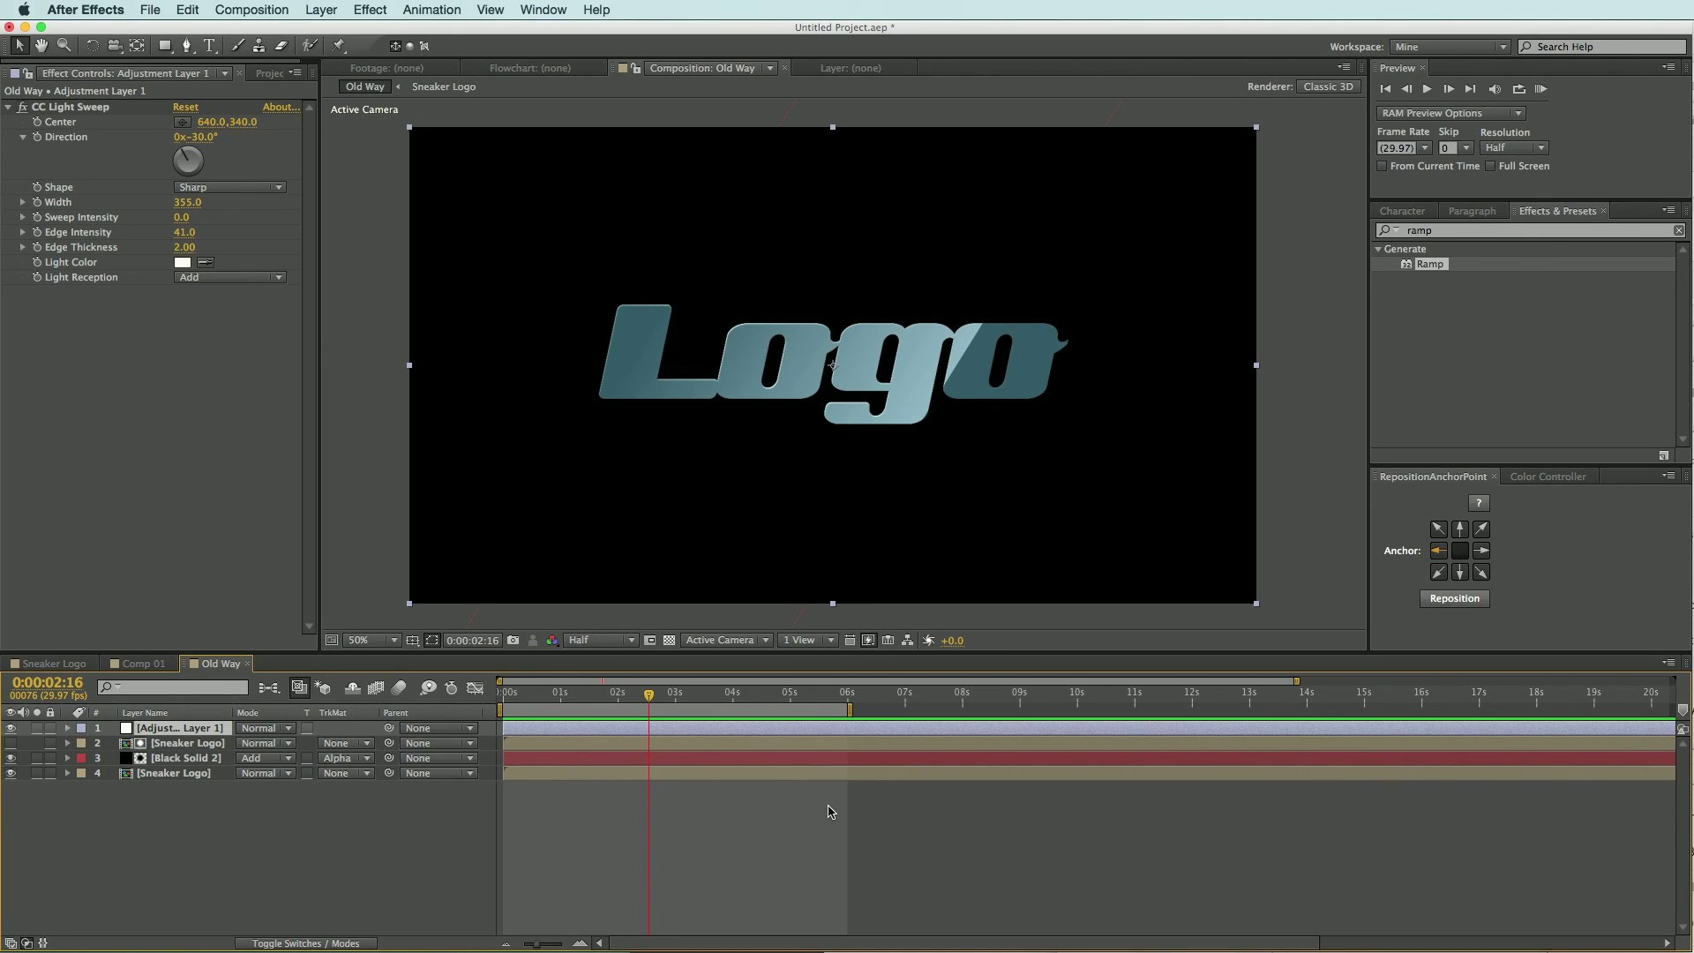
{"action": "left_click", "coordinate": [180, 773]}
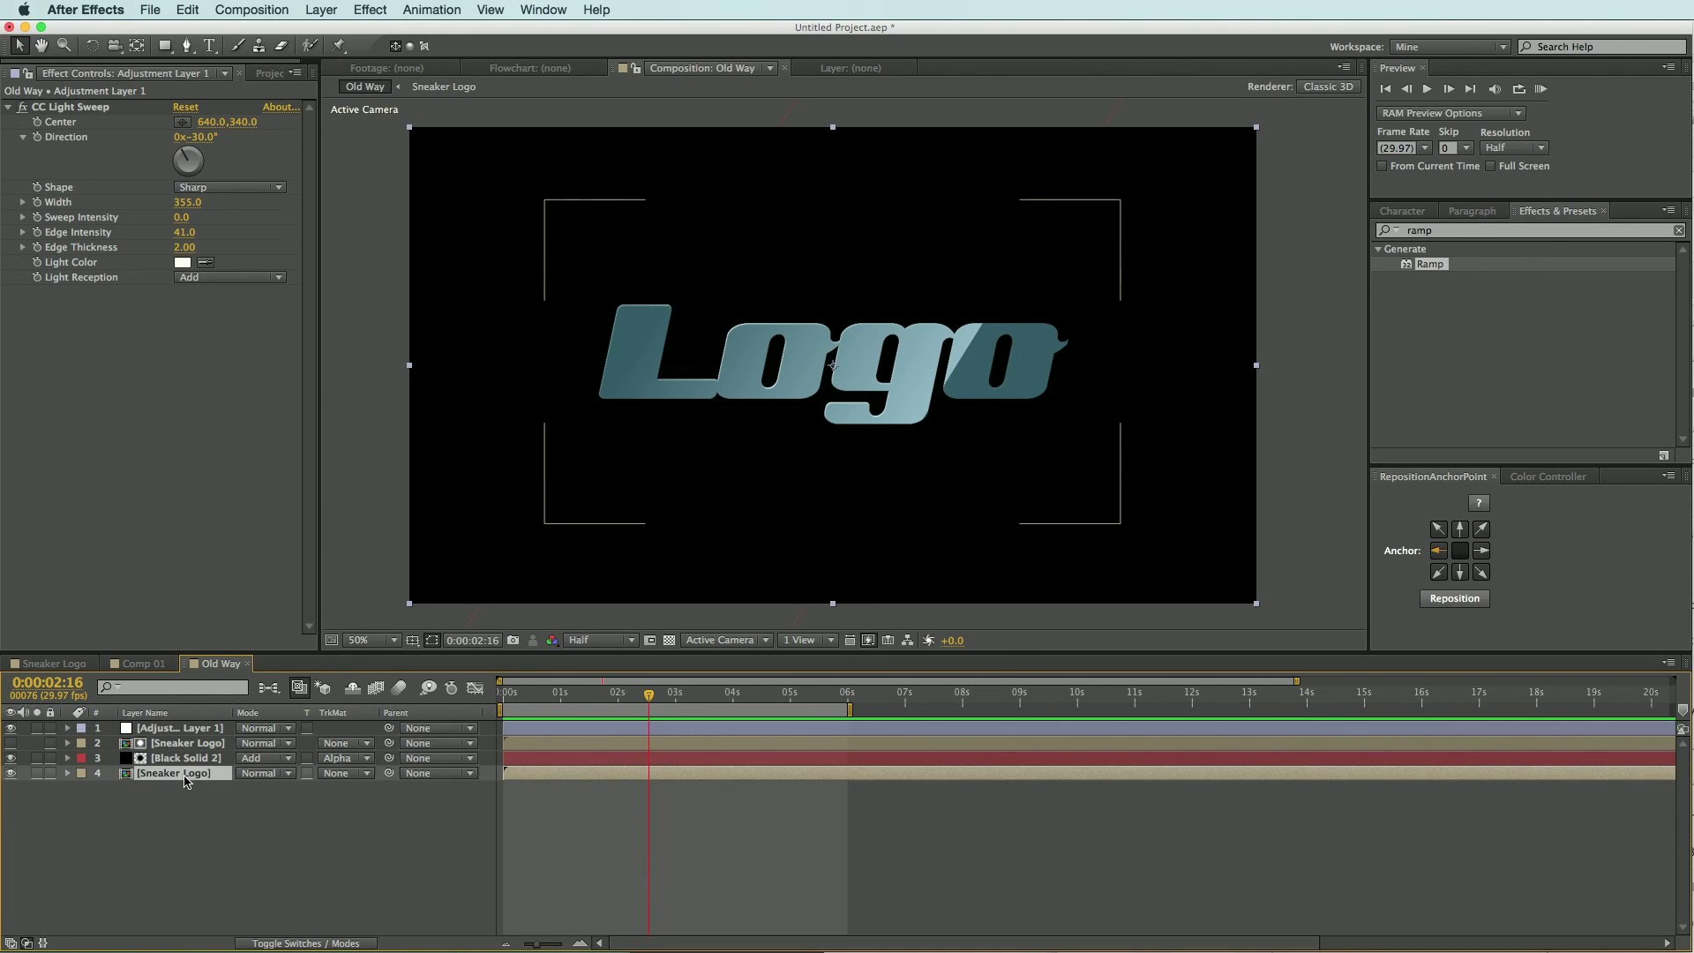
{"action": "left_click", "coordinate": [196, 745]}
{"action": "left_click", "coordinate": [181, 773]}
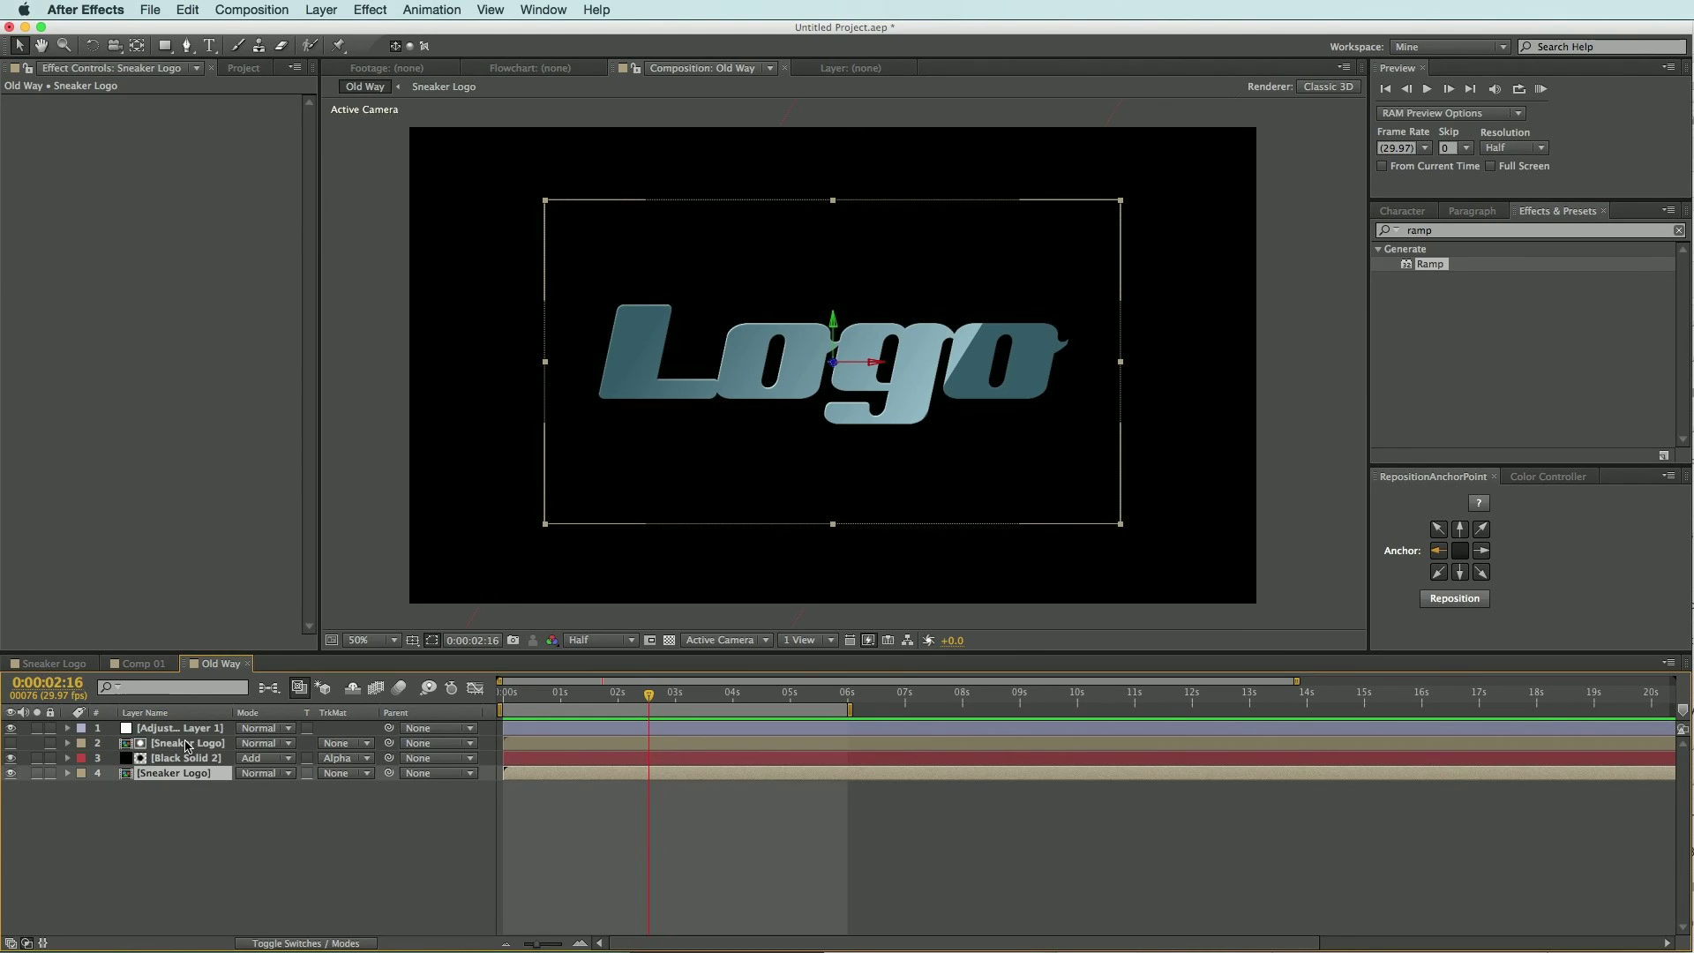
{"action": "left_click", "coordinate": [190, 743]}
{"action": "left_click", "coordinate": [184, 775]}
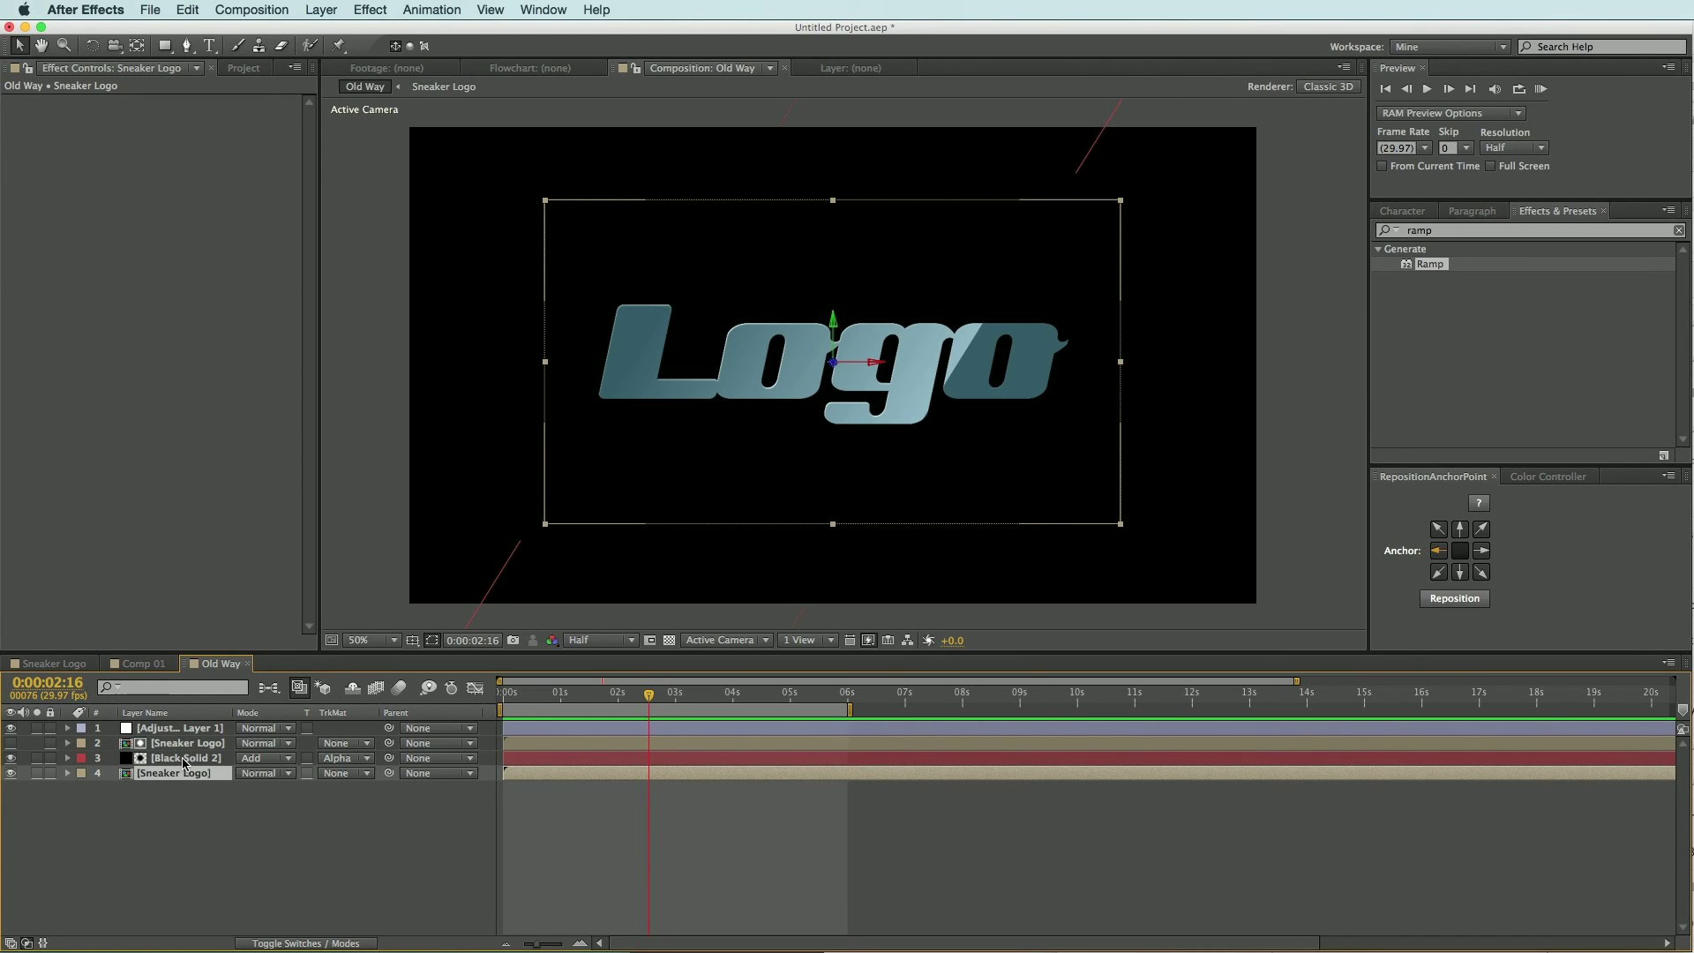
{"action": "left_click", "coordinate": [162, 759]}
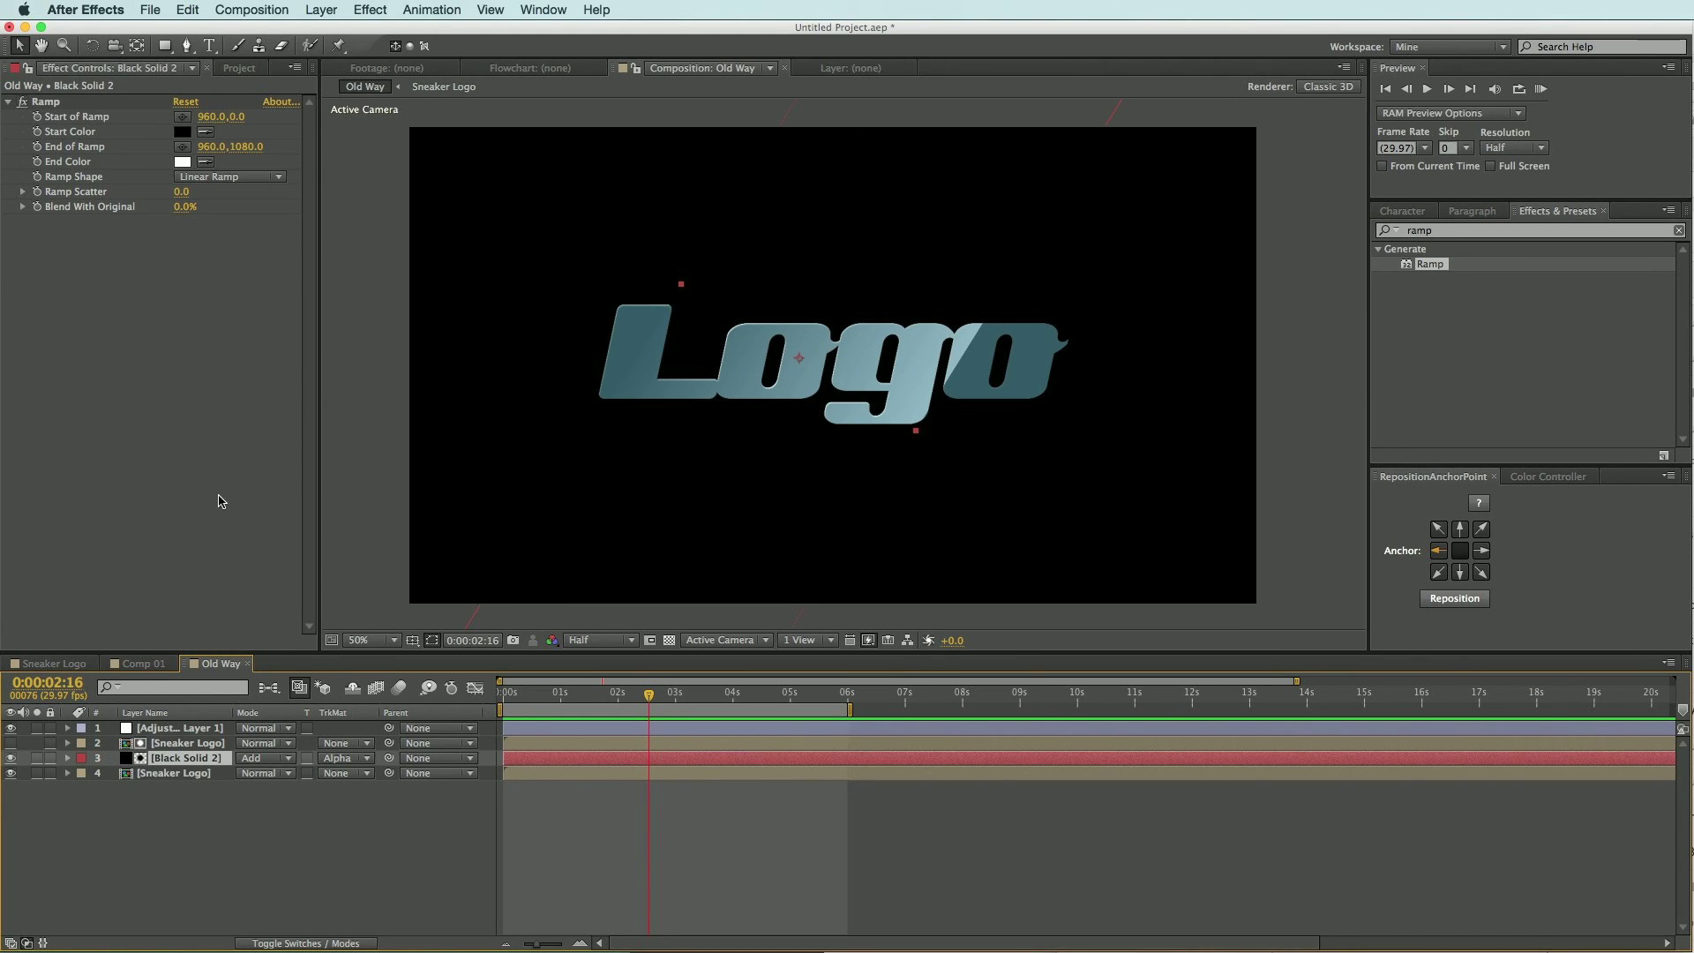
{"action": "left_click", "coordinate": [182, 731]}
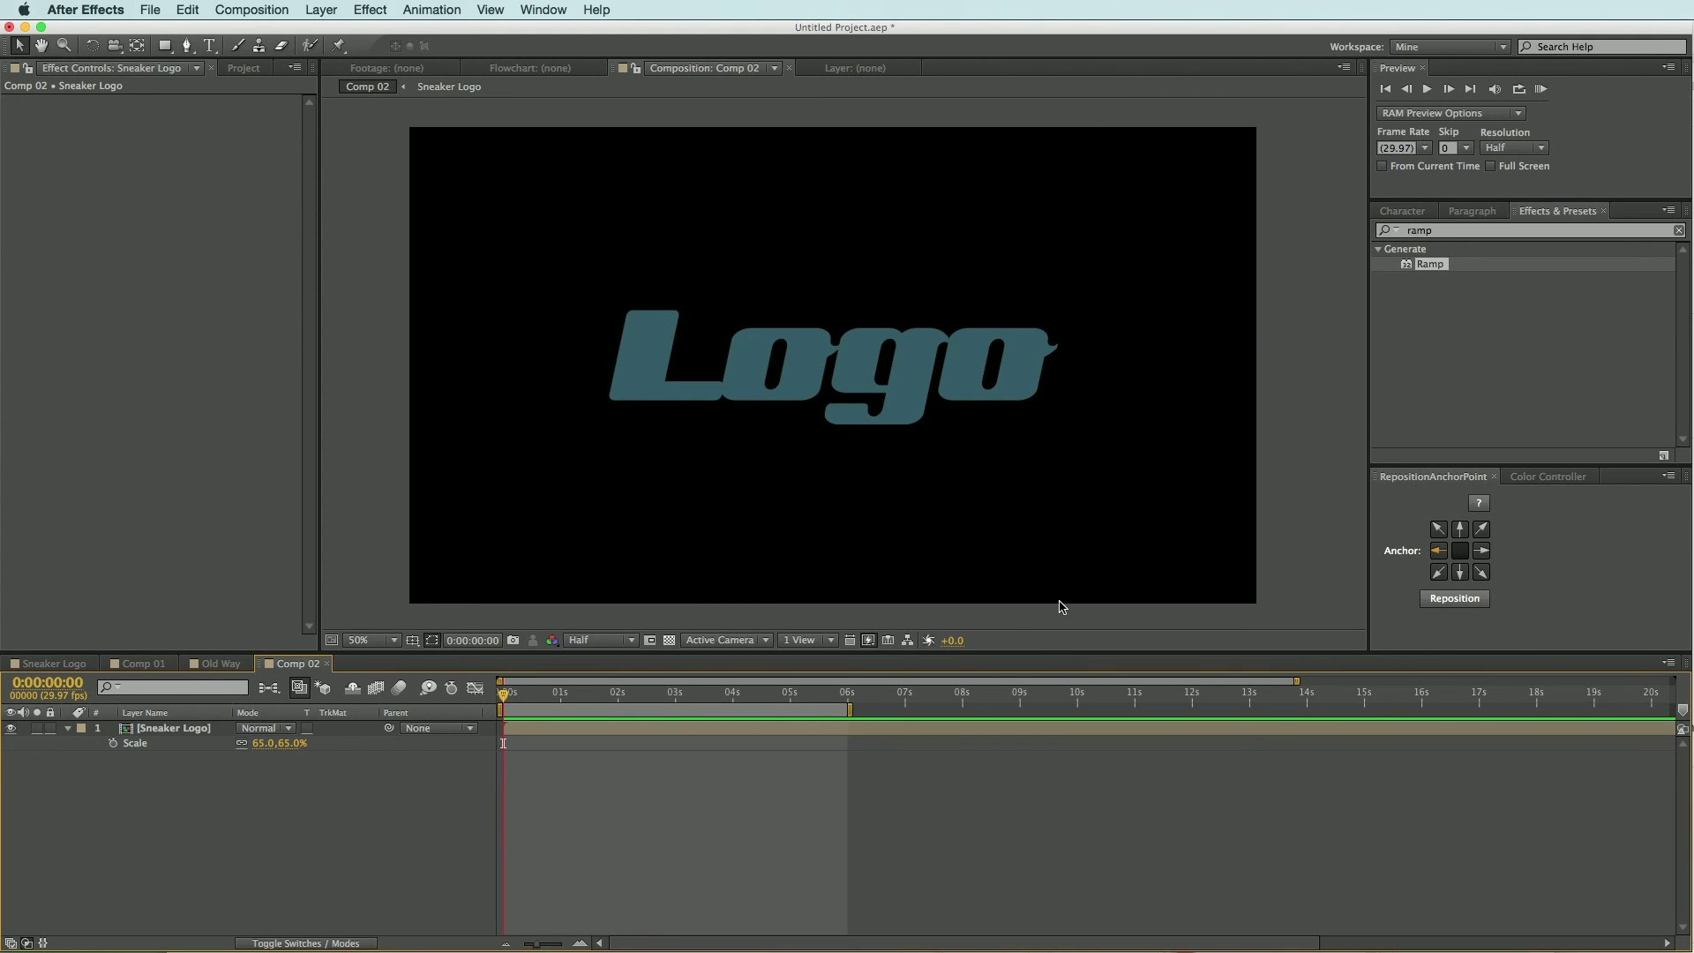
- Scale the Sneaker Logo layer up from 65% to 70%
{"action": "left_click", "coordinate": [857, 333]}
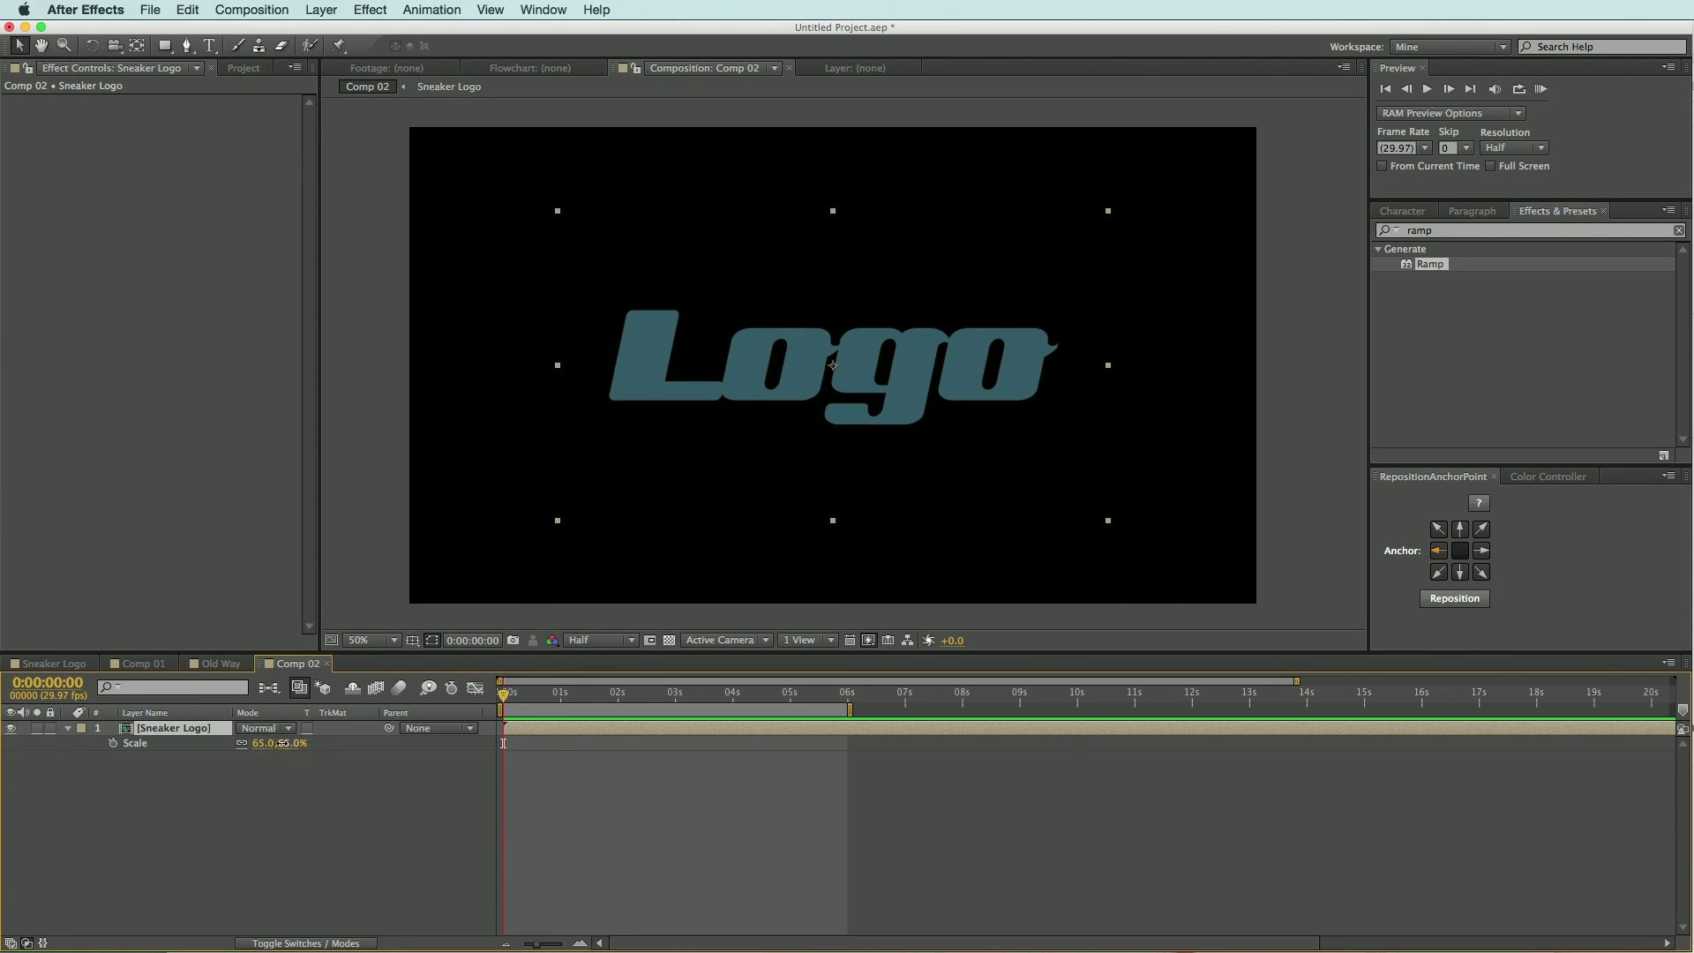
{"action": "left_click_drag", "start_coordinate": [280, 743], "coordinate": [287, 743]}
{"action": "left_click", "coordinate": [540, 804]}
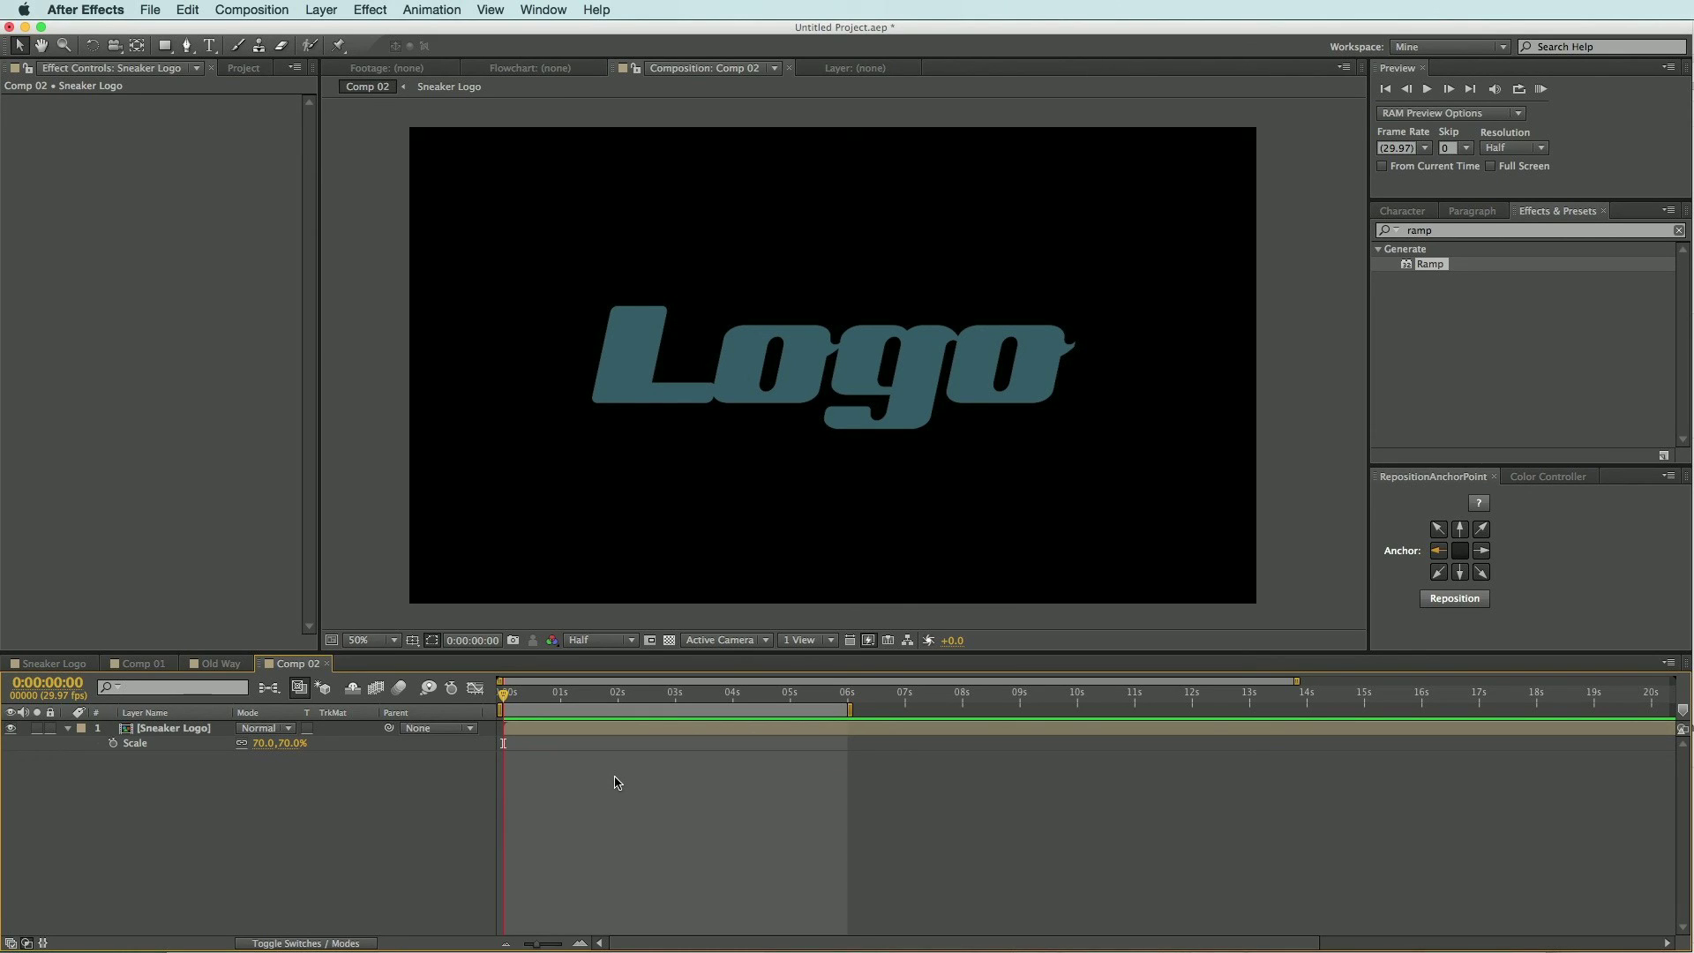
- Apply Channel > Solid Composite to the Sneaker Logo layer for a white fill
{"action": "left_click", "coordinate": [646, 730]}
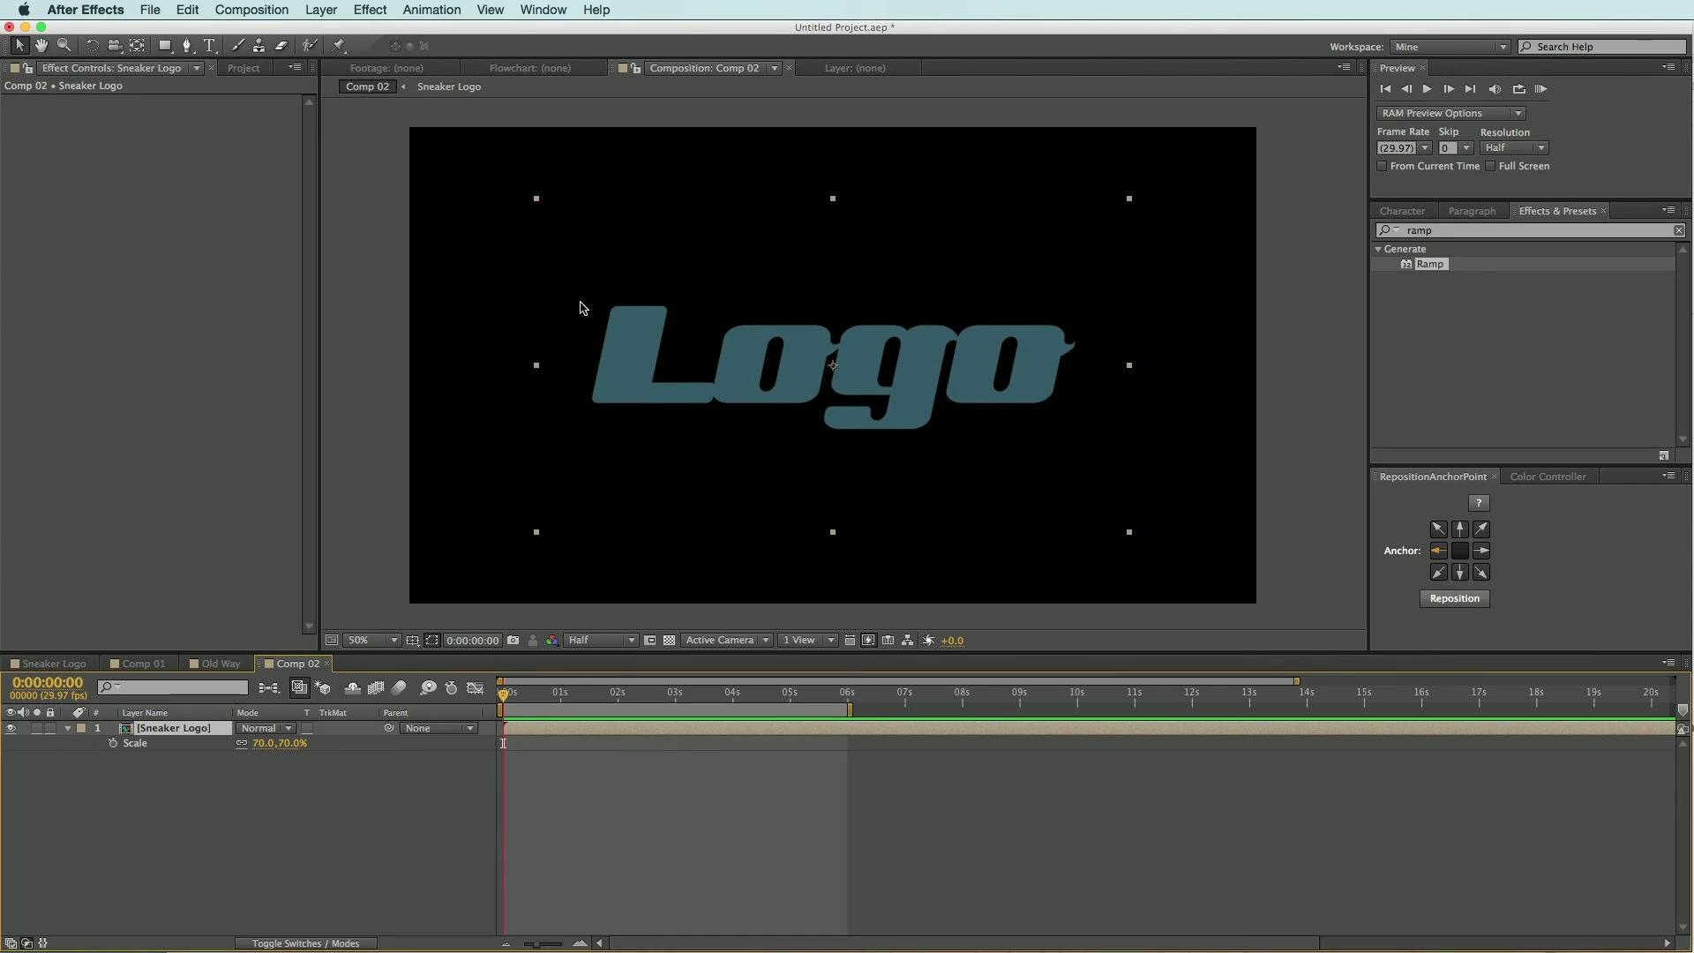
{"action": "left_click", "coordinate": [361, 9]}
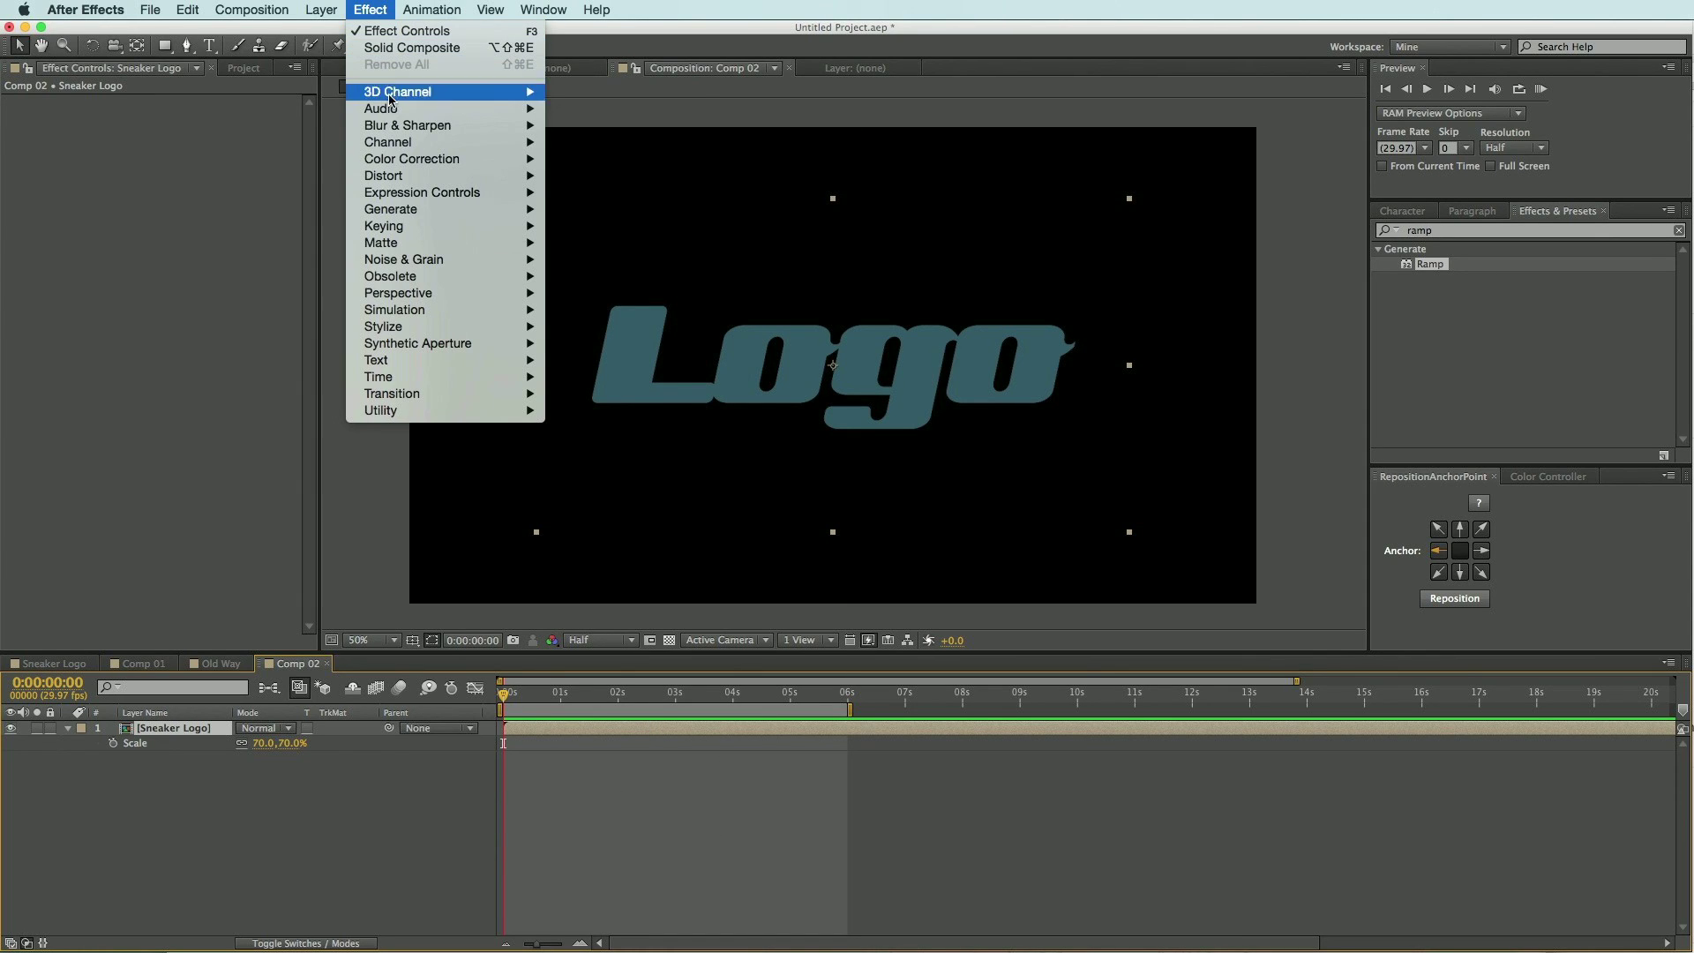
{"action": "mouse_move", "coordinate": [389, 147]}
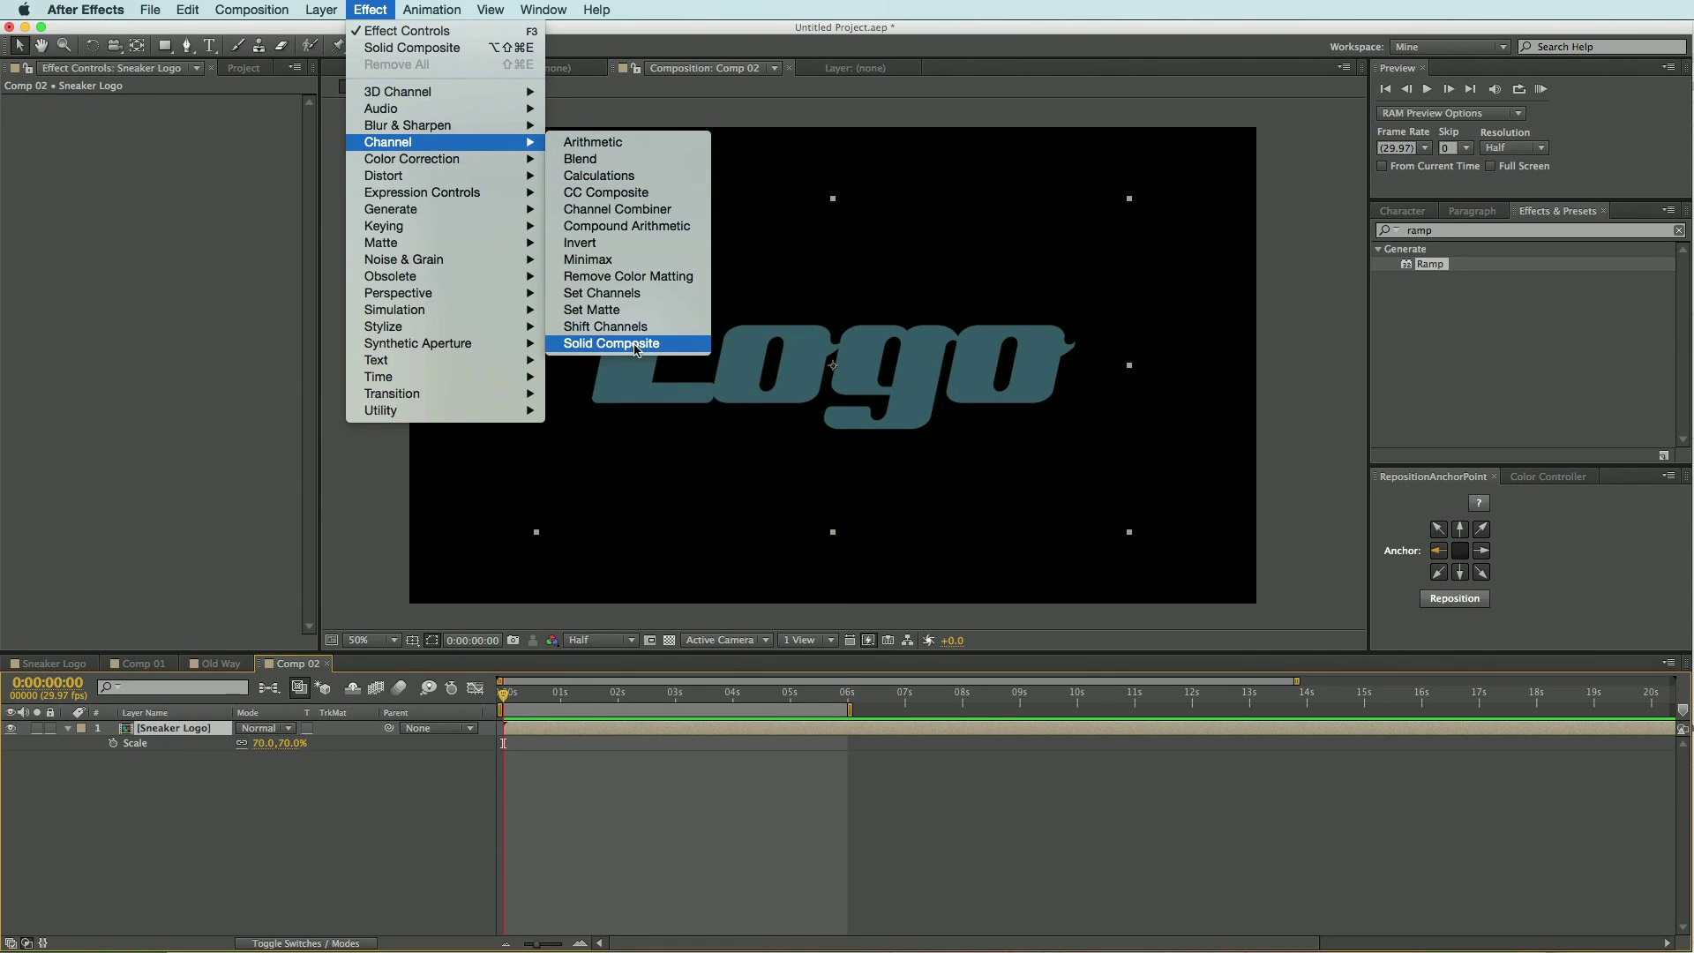
{"action": "left_click", "coordinate": [600, 352]}
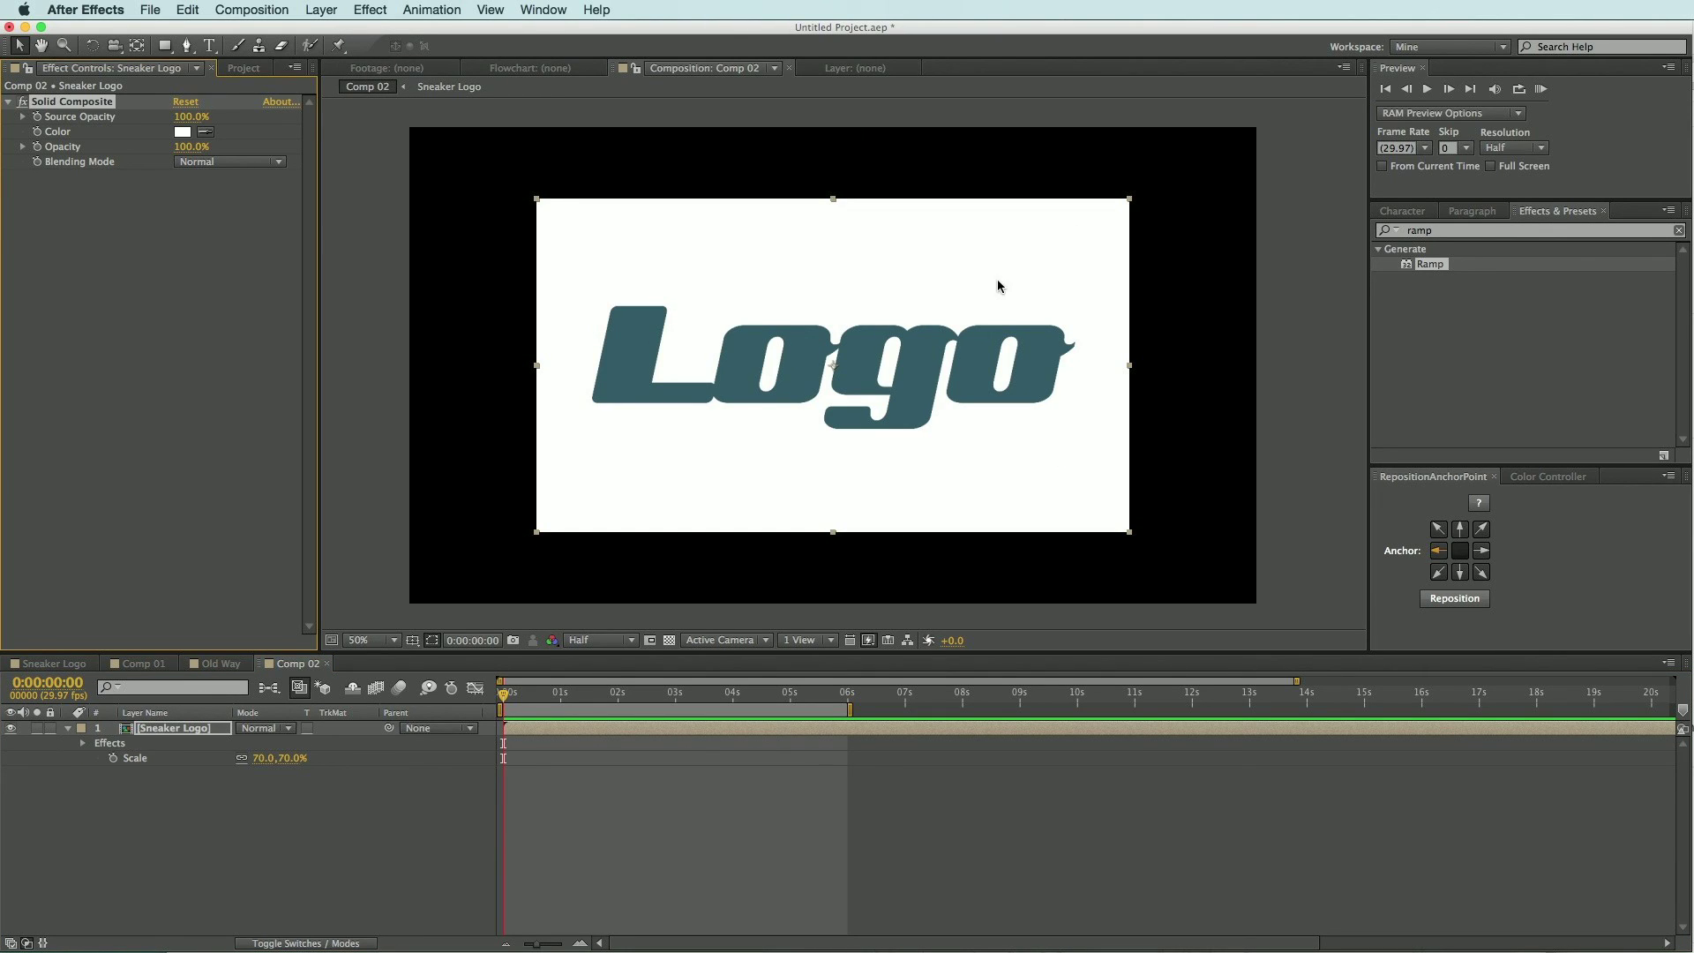
{"action": "left_click", "coordinate": [822, 766]}
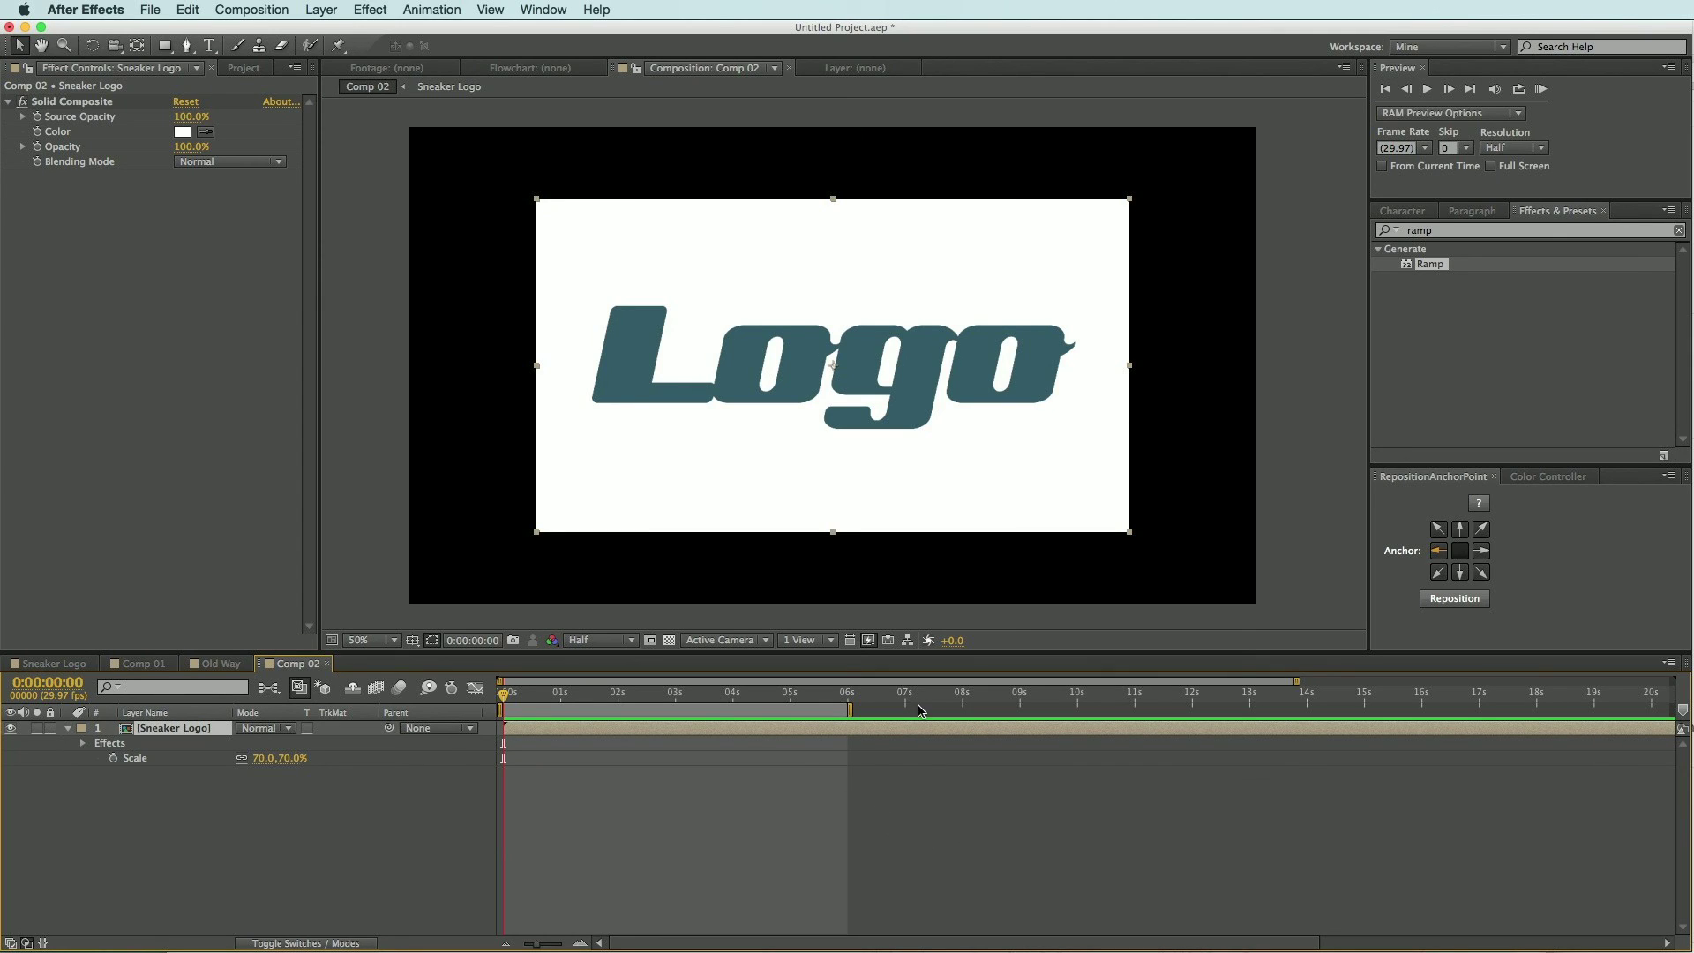
- Apply a Generate > Ramp to the Sneaker Logo layer for a black-to-white vertical gradient
{"action": "left_click", "coordinate": [370, 10]}
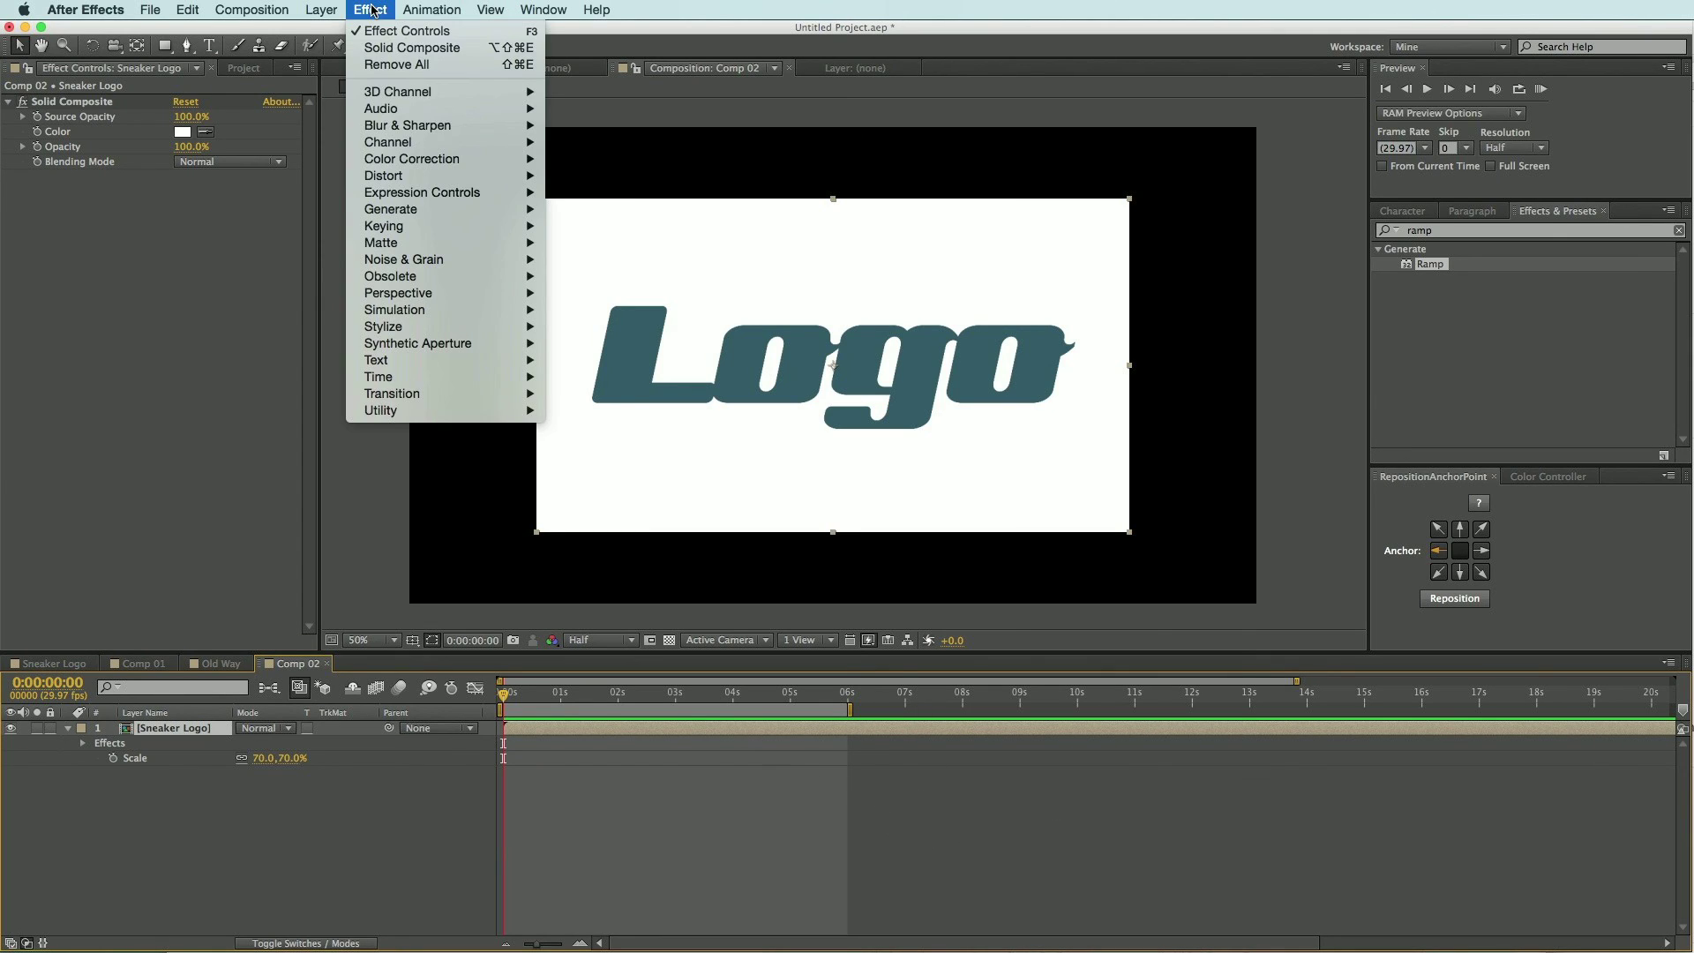
{"action": "mouse_move", "coordinate": [408, 210]}
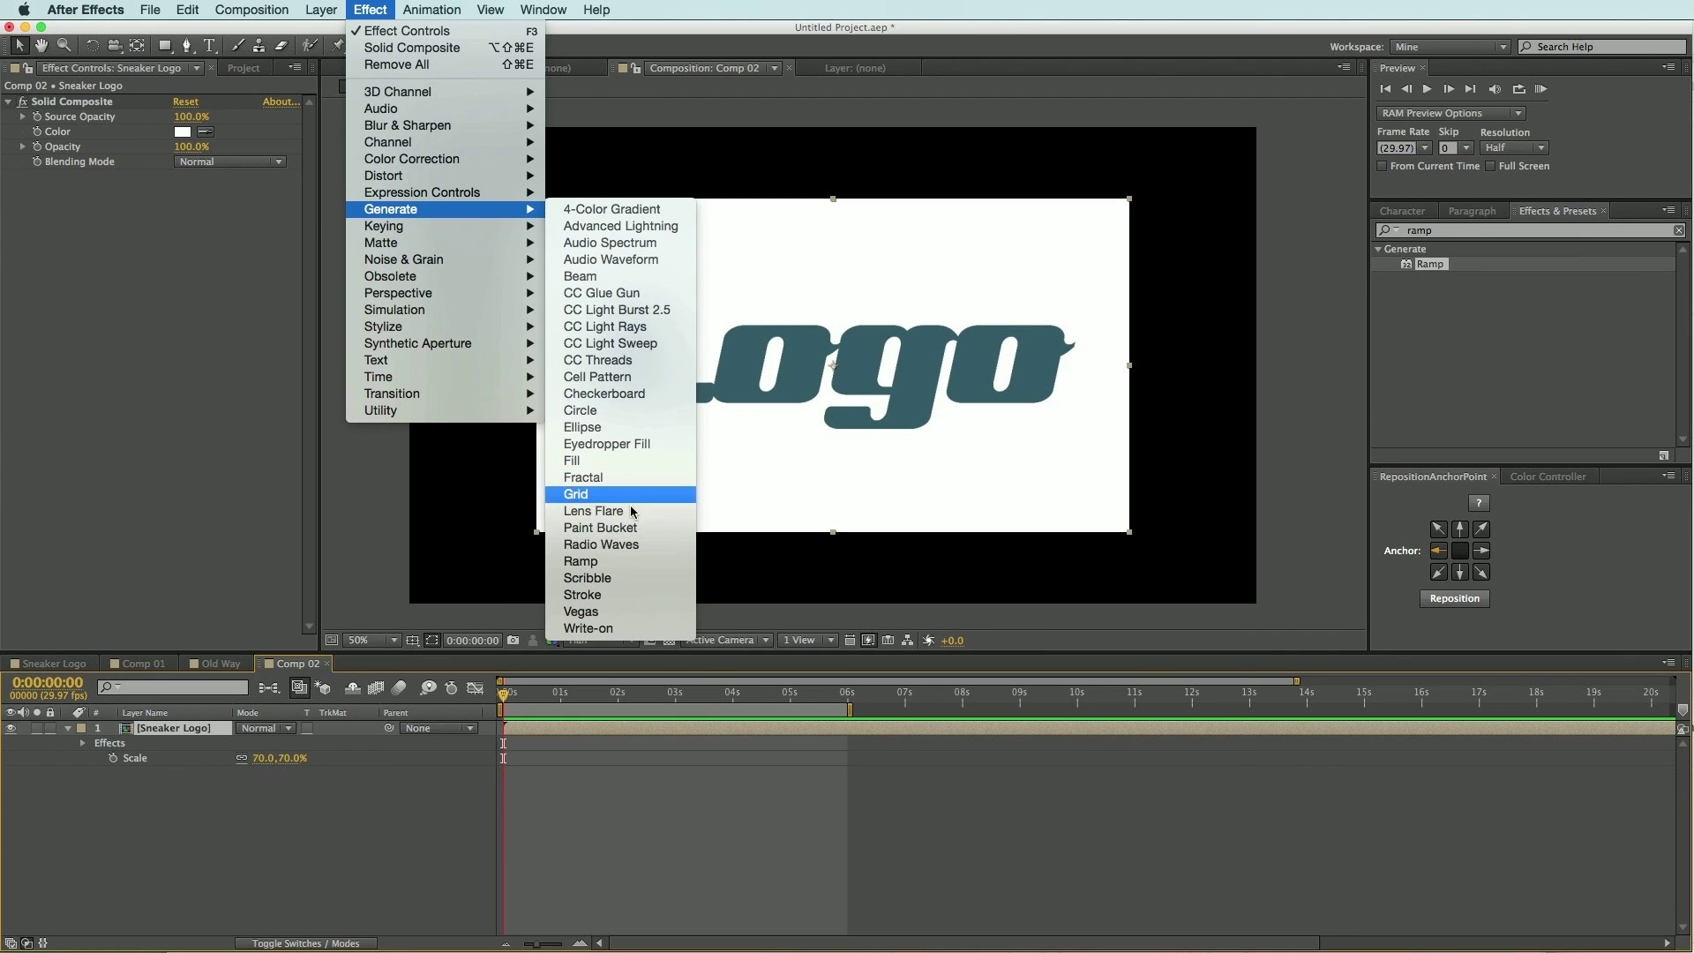
{"action": "left_click", "coordinate": [629, 561]}
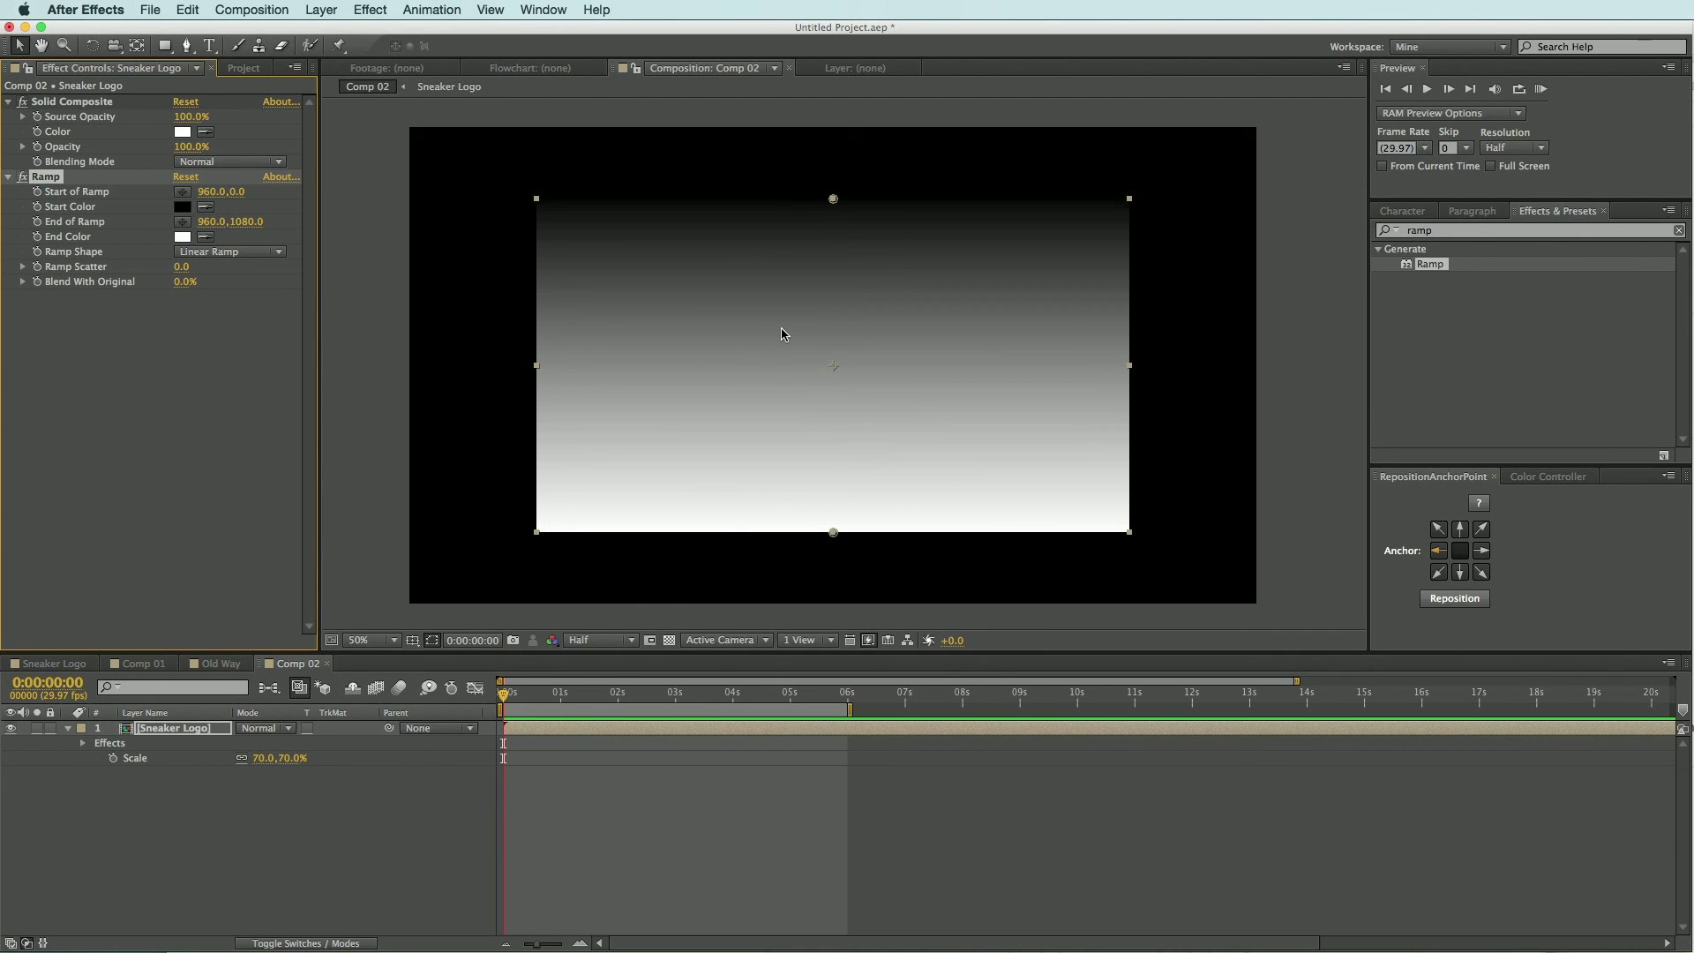
{"action": "left_click", "coordinate": [149, 405]}
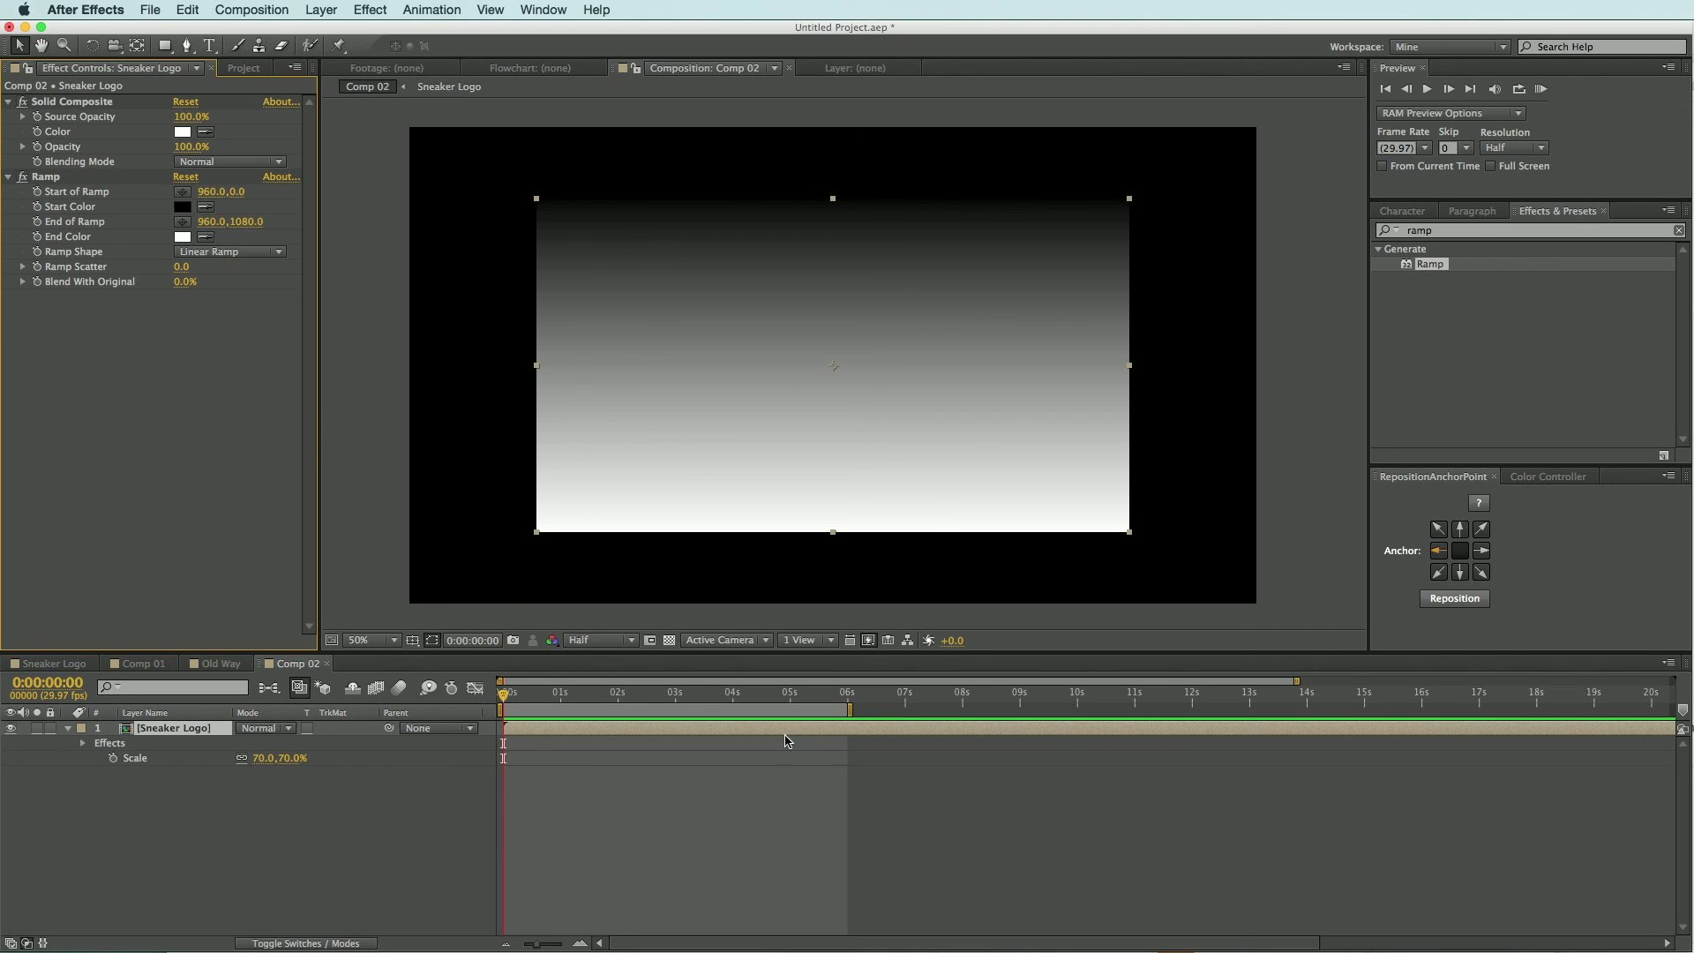
{"action": "left_click", "coordinate": [367, 8]}
- Add a Transform effect with rotation -64° and position 787, 430 to tilt the gradient
{"action": "mouse_move", "coordinate": [423, 175]}
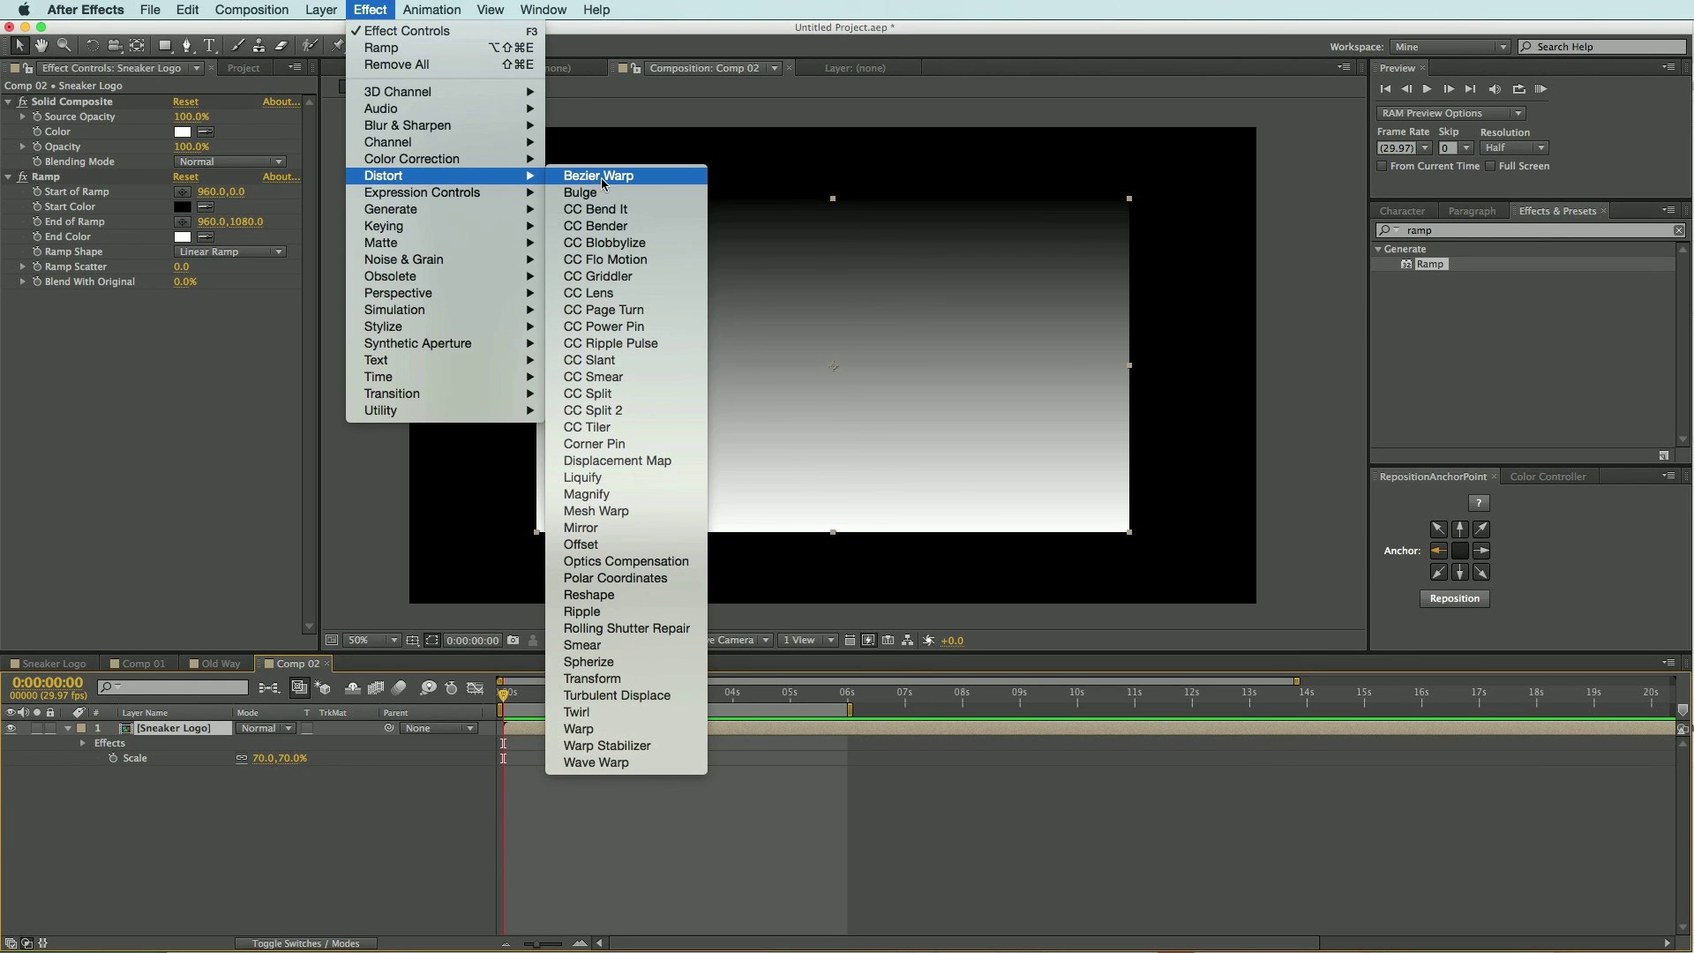
{"action": "left_click", "coordinate": [658, 680]}
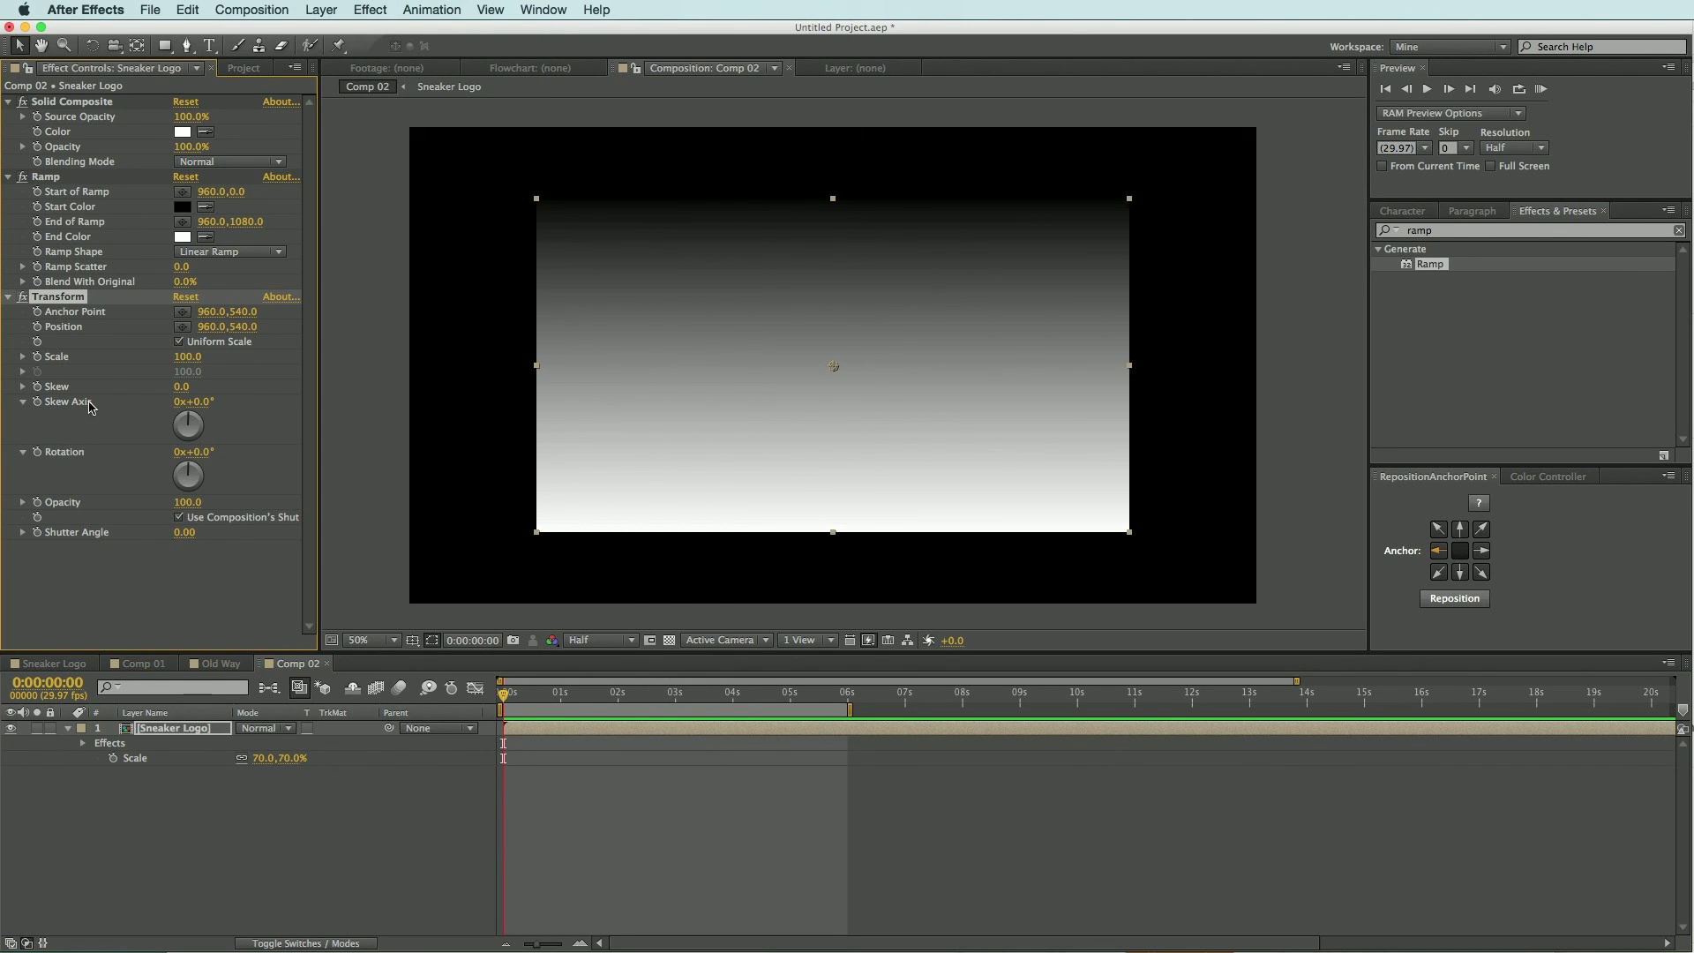
{"action": "left_click_drag", "start_coordinate": [187, 452], "coordinate": [122, 433]}
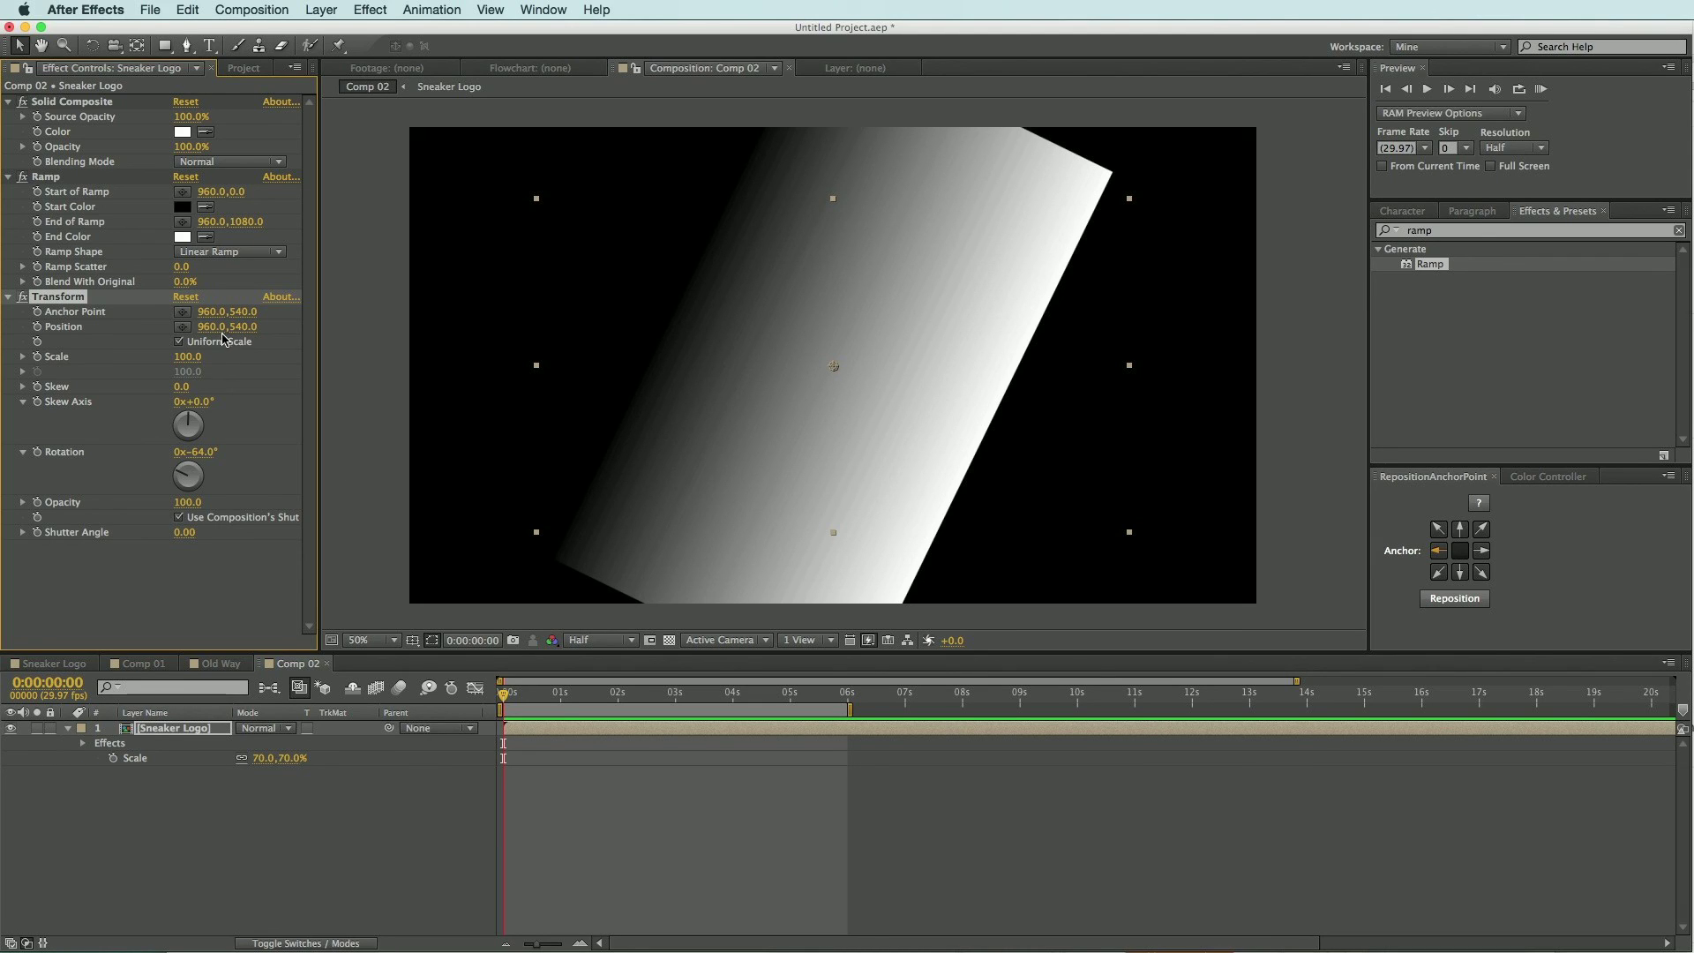
{"action": "left_click_drag", "start_coordinate": [207, 327], "coordinate": [85, 312]}
{"action": "left_click_drag", "start_coordinate": [239, 327], "coordinate": [141, 335]}
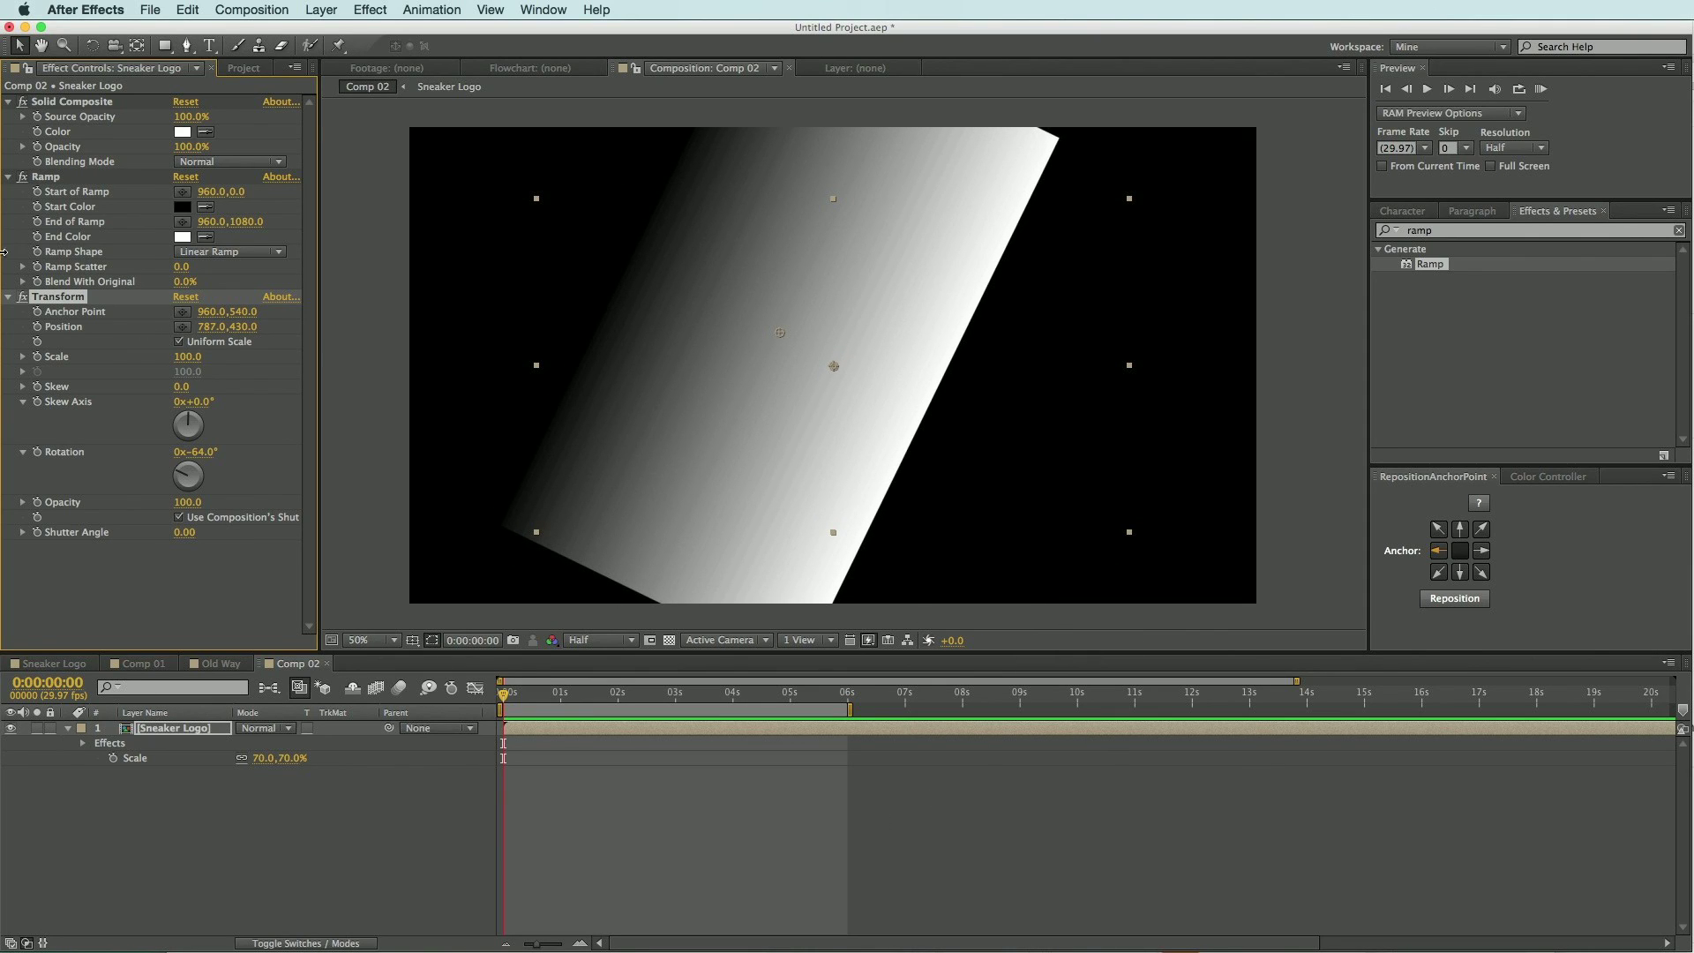
{"action": "left_click", "coordinate": [7, 298]}
{"action": "left_click", "coordinate": [8, 177]}
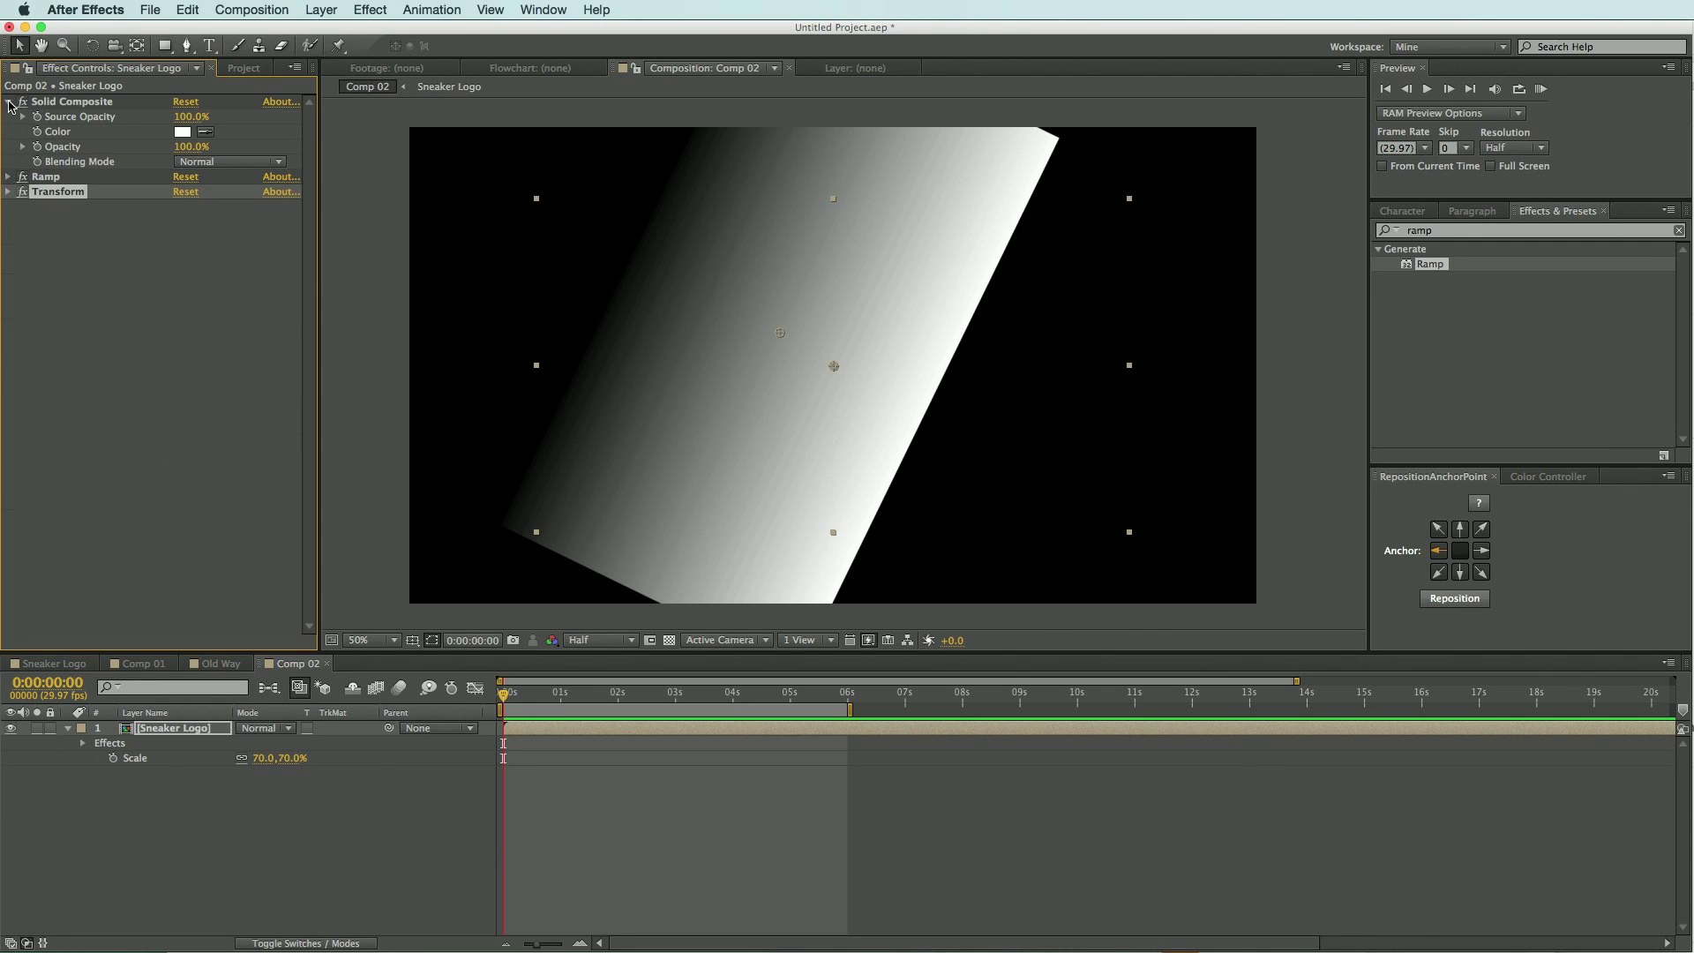
- Add CC Composite with RGB Only off and Composite Original set to Add
{"action": "left_click", "coordinate": [8, 102]}
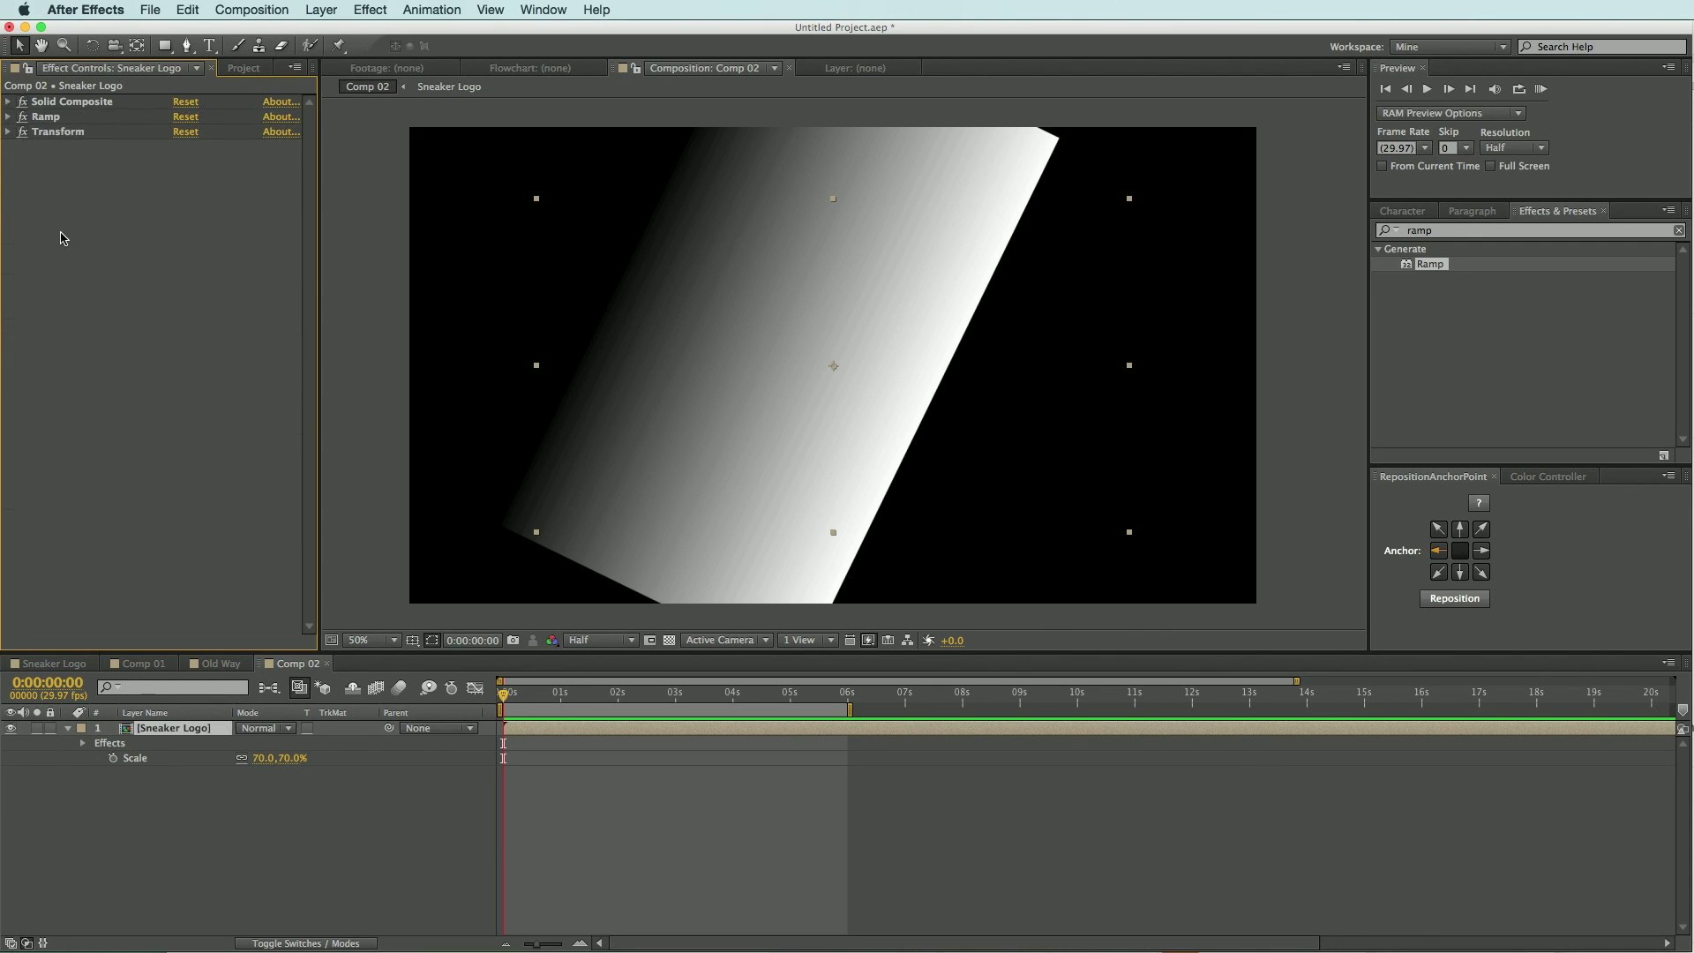
{"action": "left_click", "coordinate": [371, 9]}
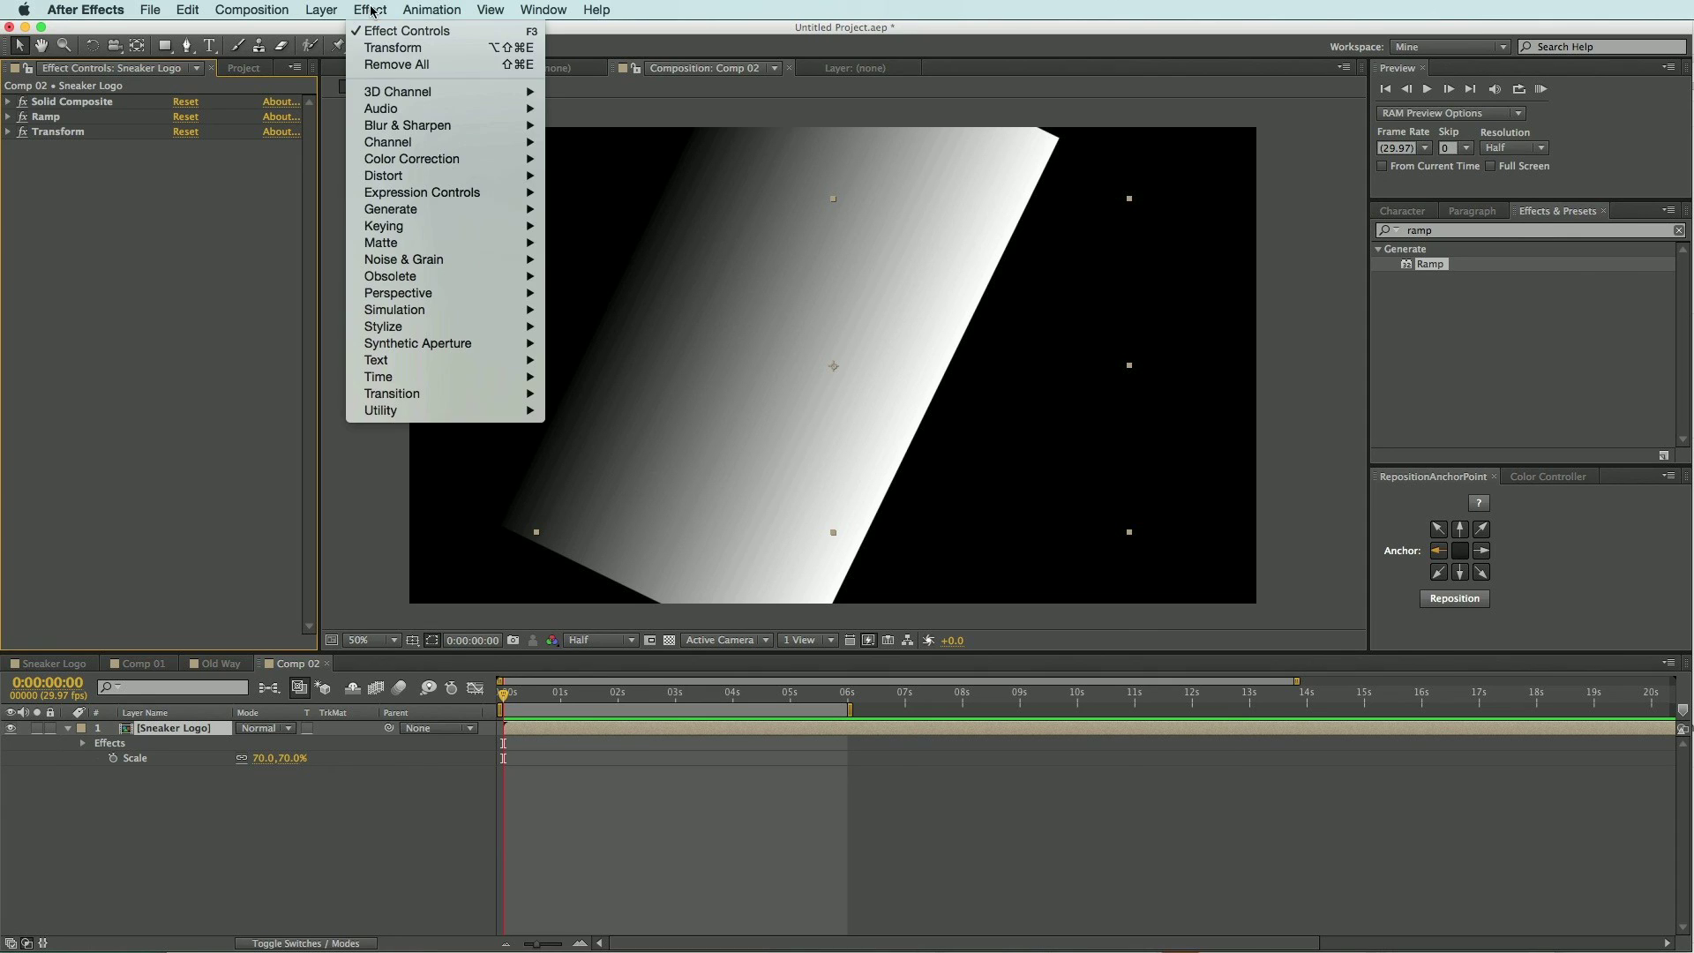
{"action": "mouse_move", "coordinate": [402, 142]}
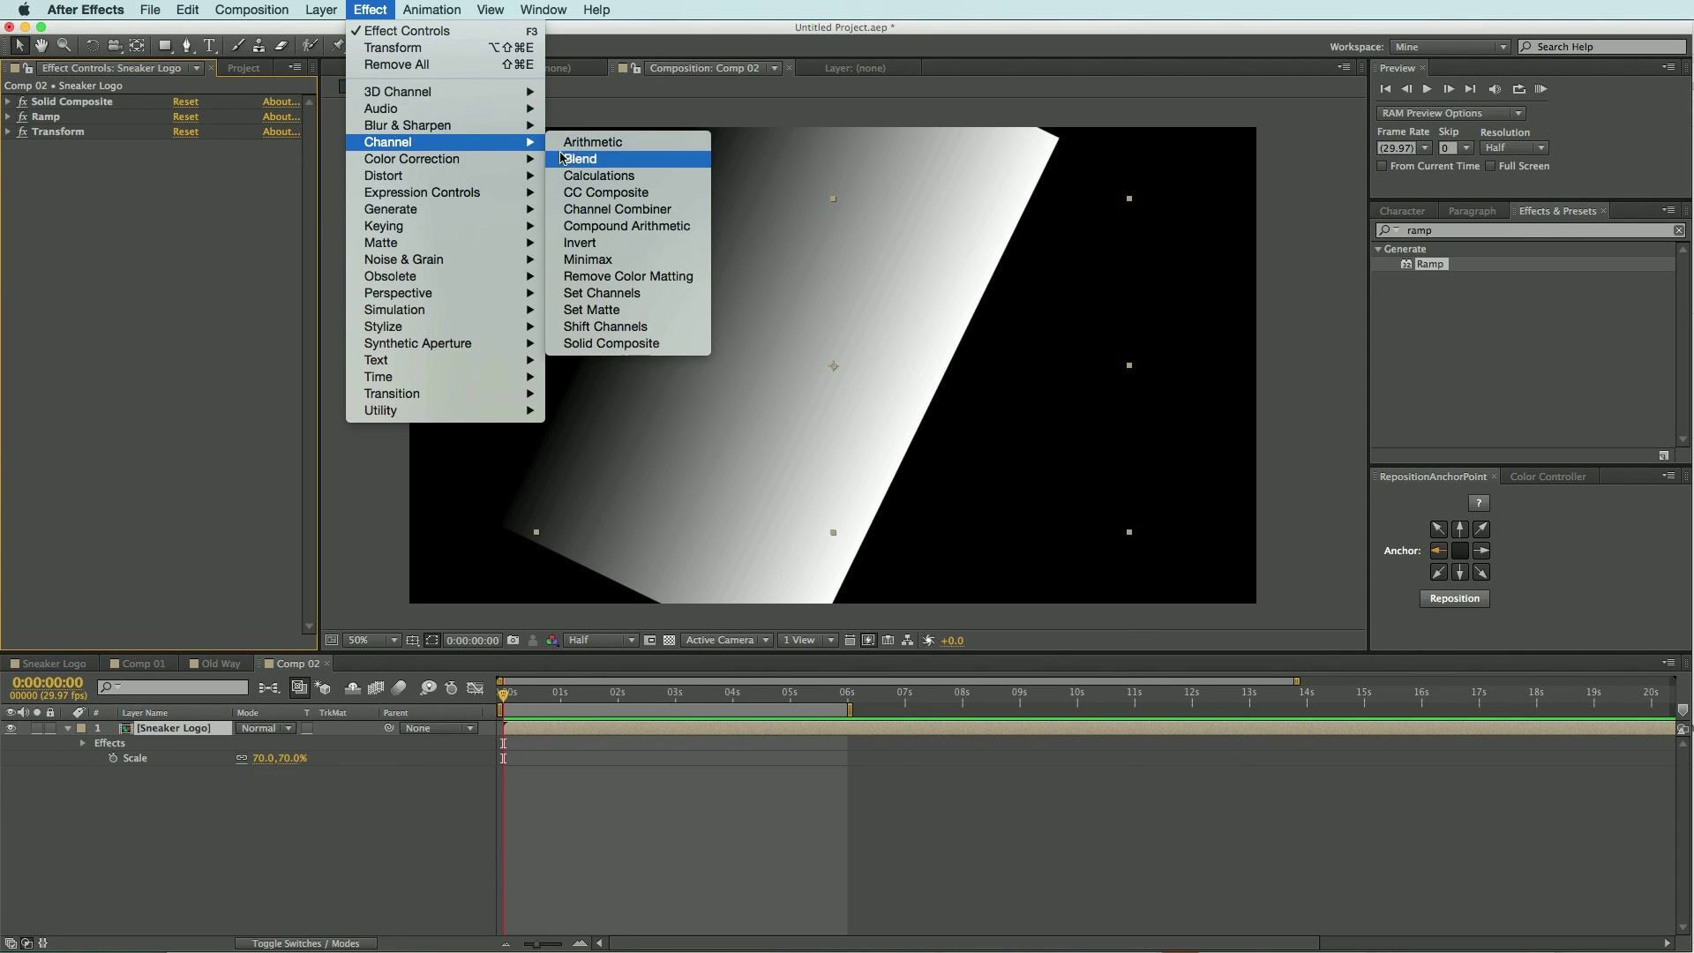
{"action": "left_click", "coordinate": [608, 196]}
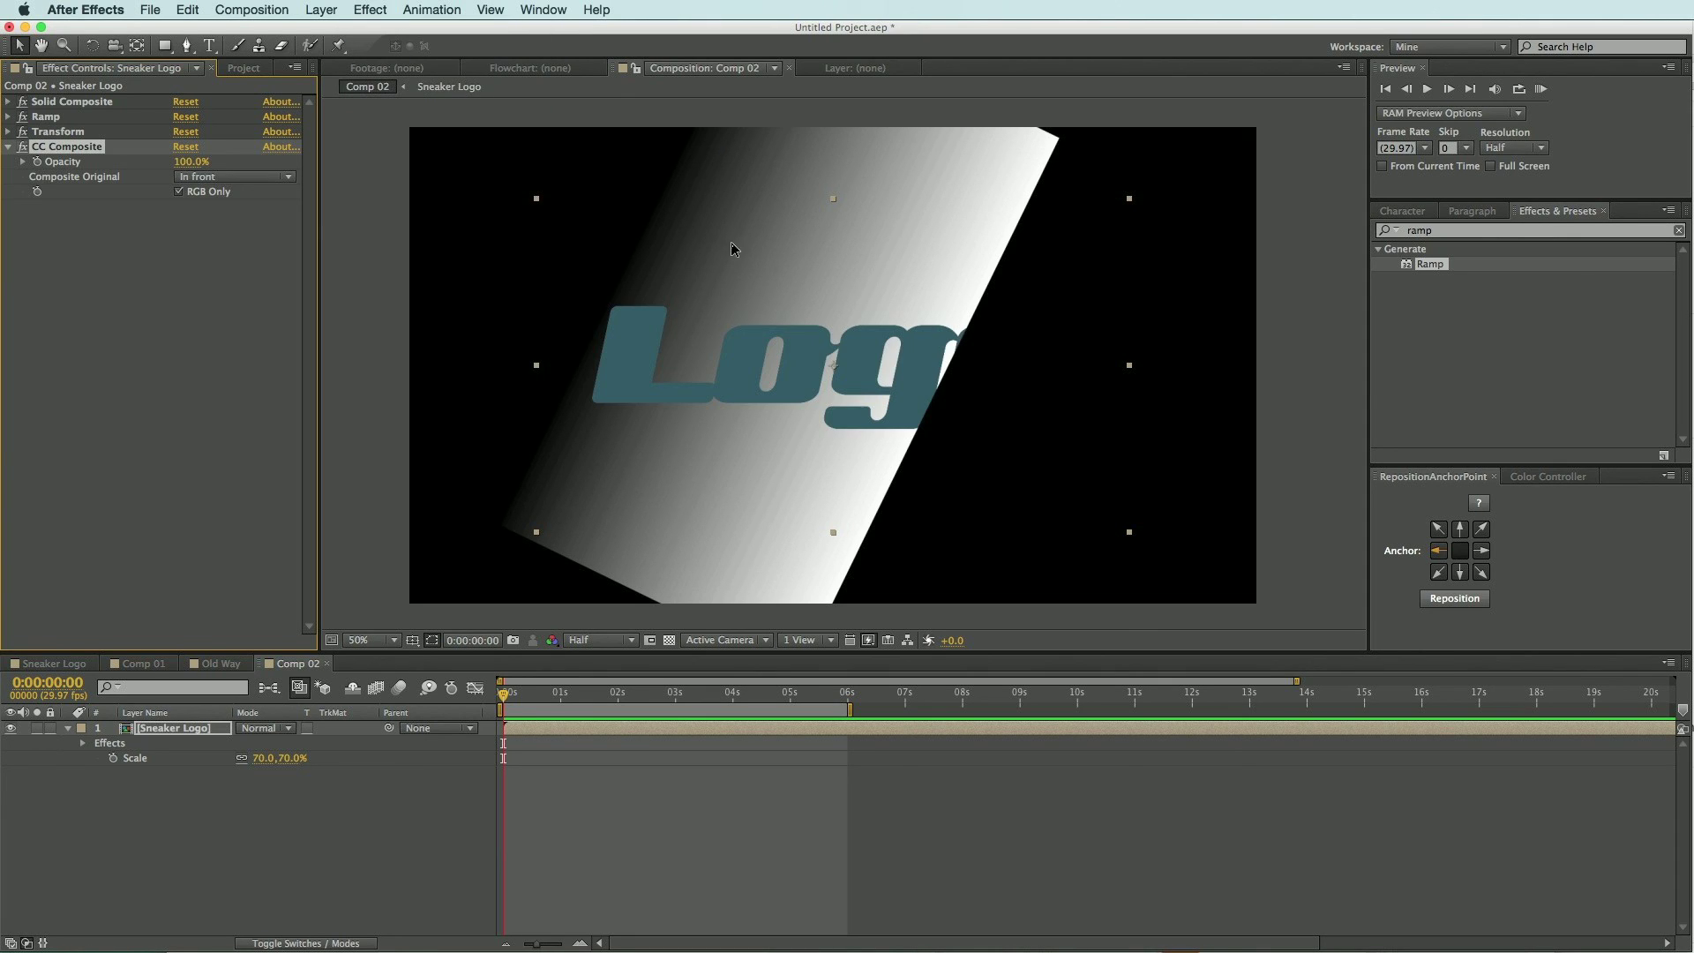
{"action": "left_click", "coordinate": [180, 194]}
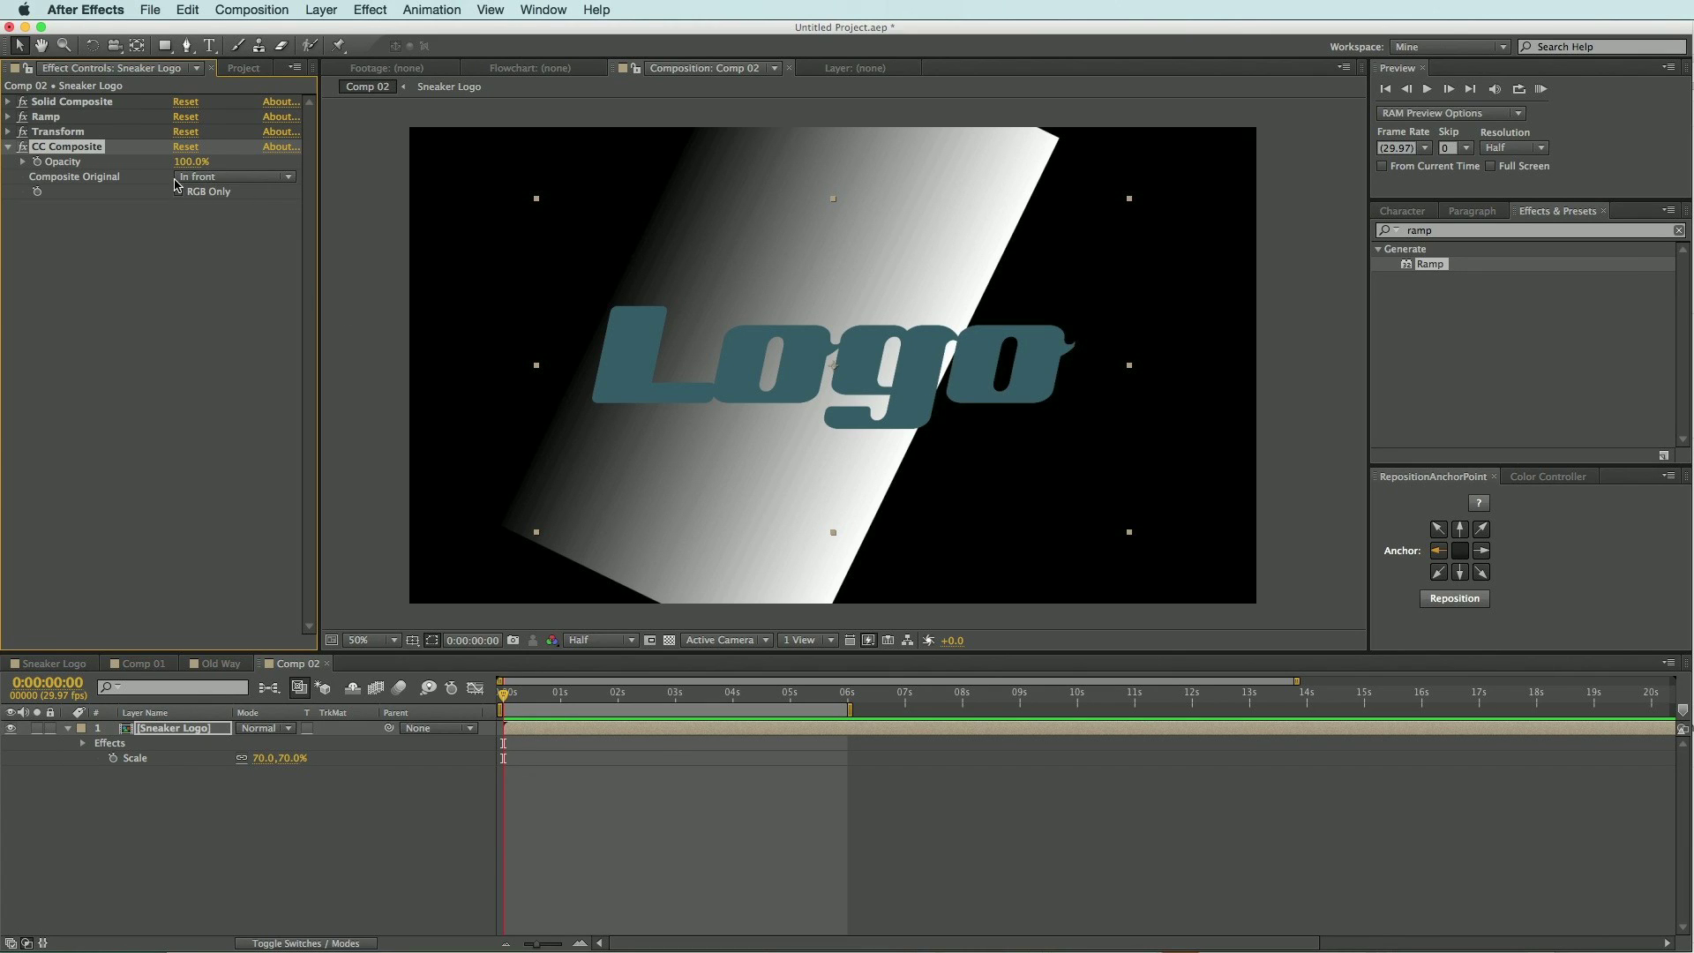
{"action": "left_click", "coordinate": [208, 177]}
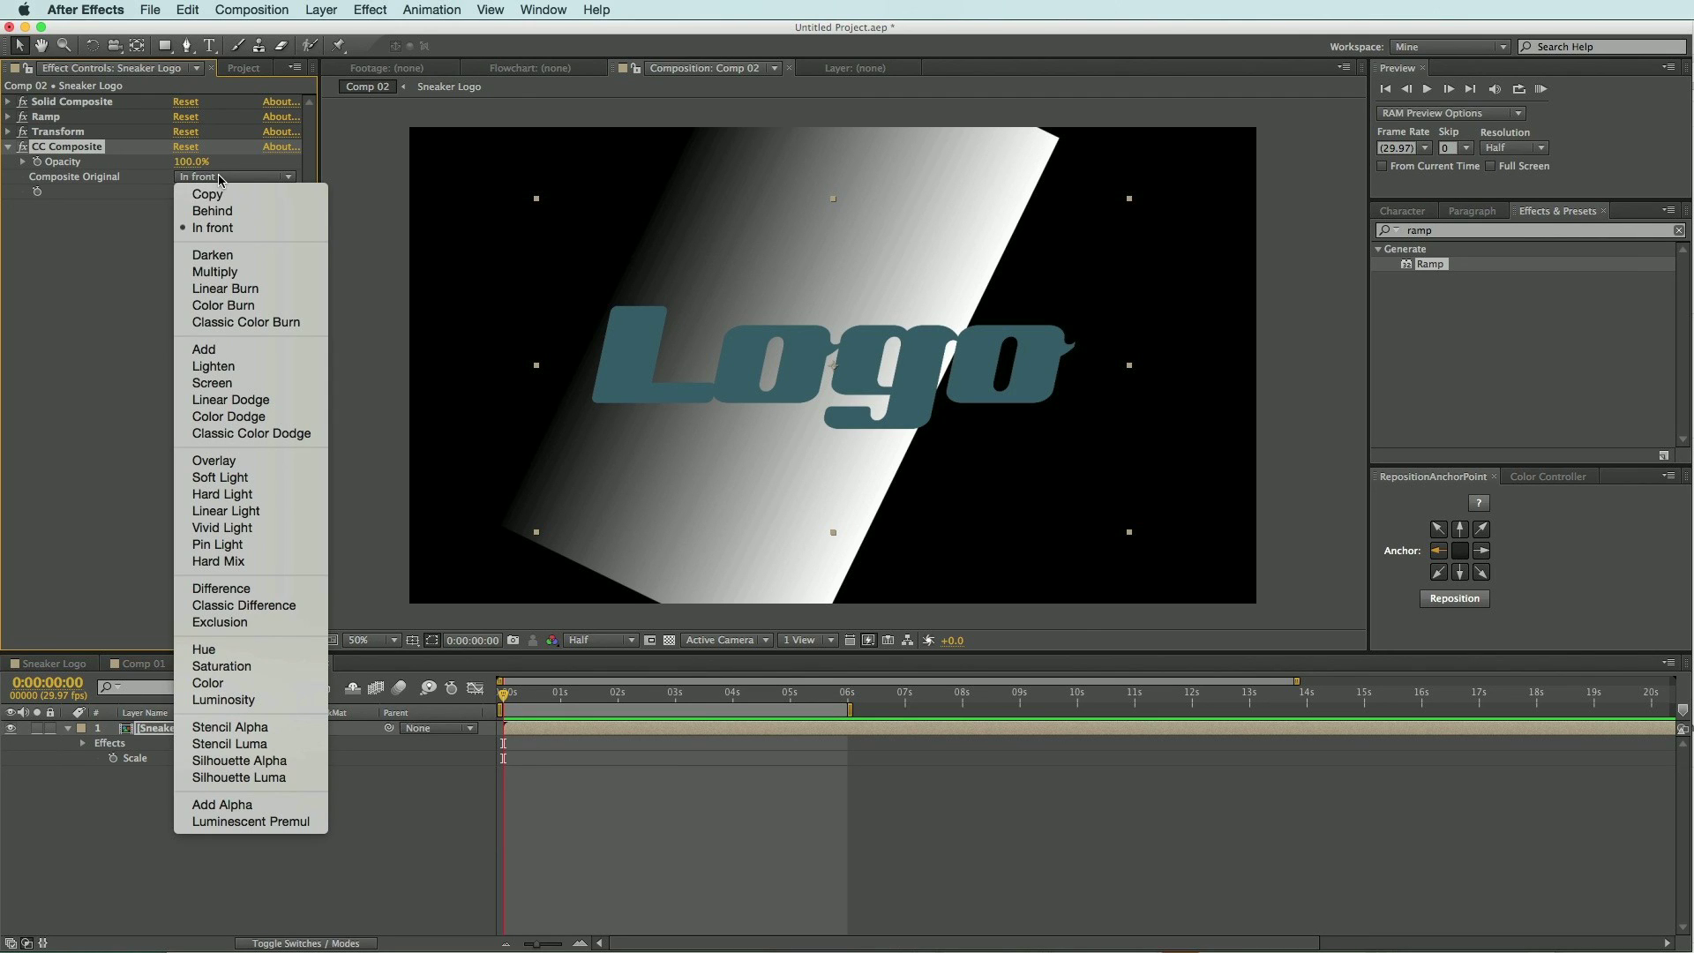
{"action": "left_click", "coordinate": [235, 351]}
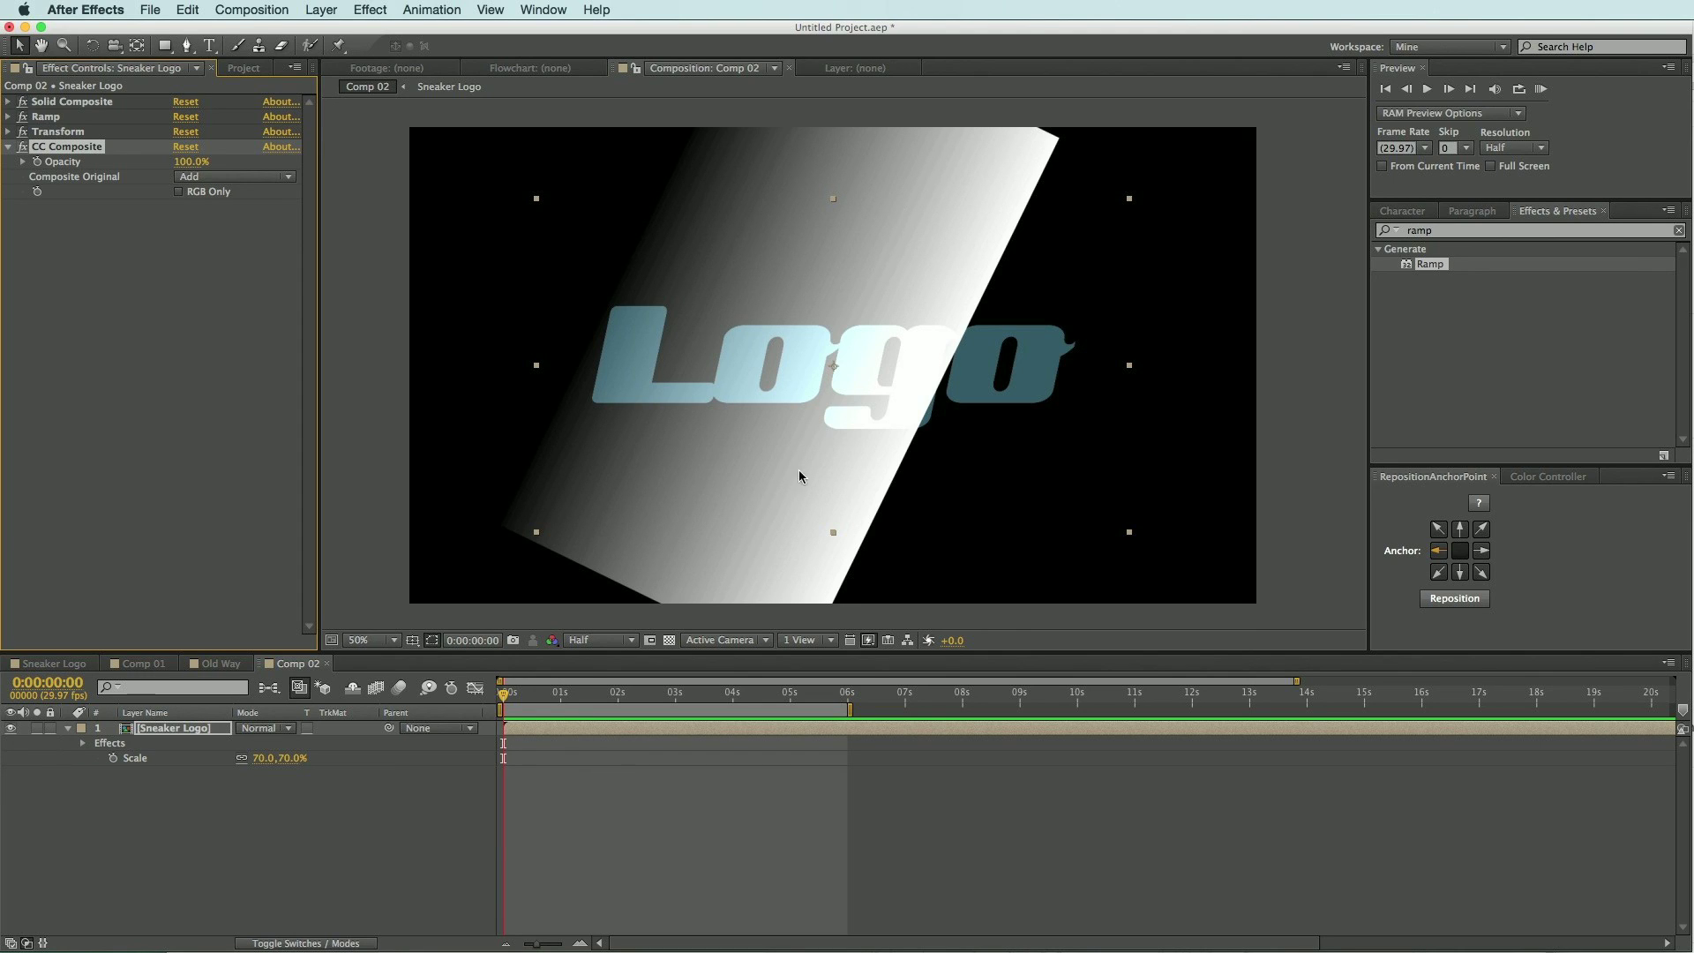
{"action": "left_click", "coordinate": [190, 357]}
{"action": "left_click", "coordinate": [89, 152]}
{"action": "left_click", "coordinate": [86, 309]}
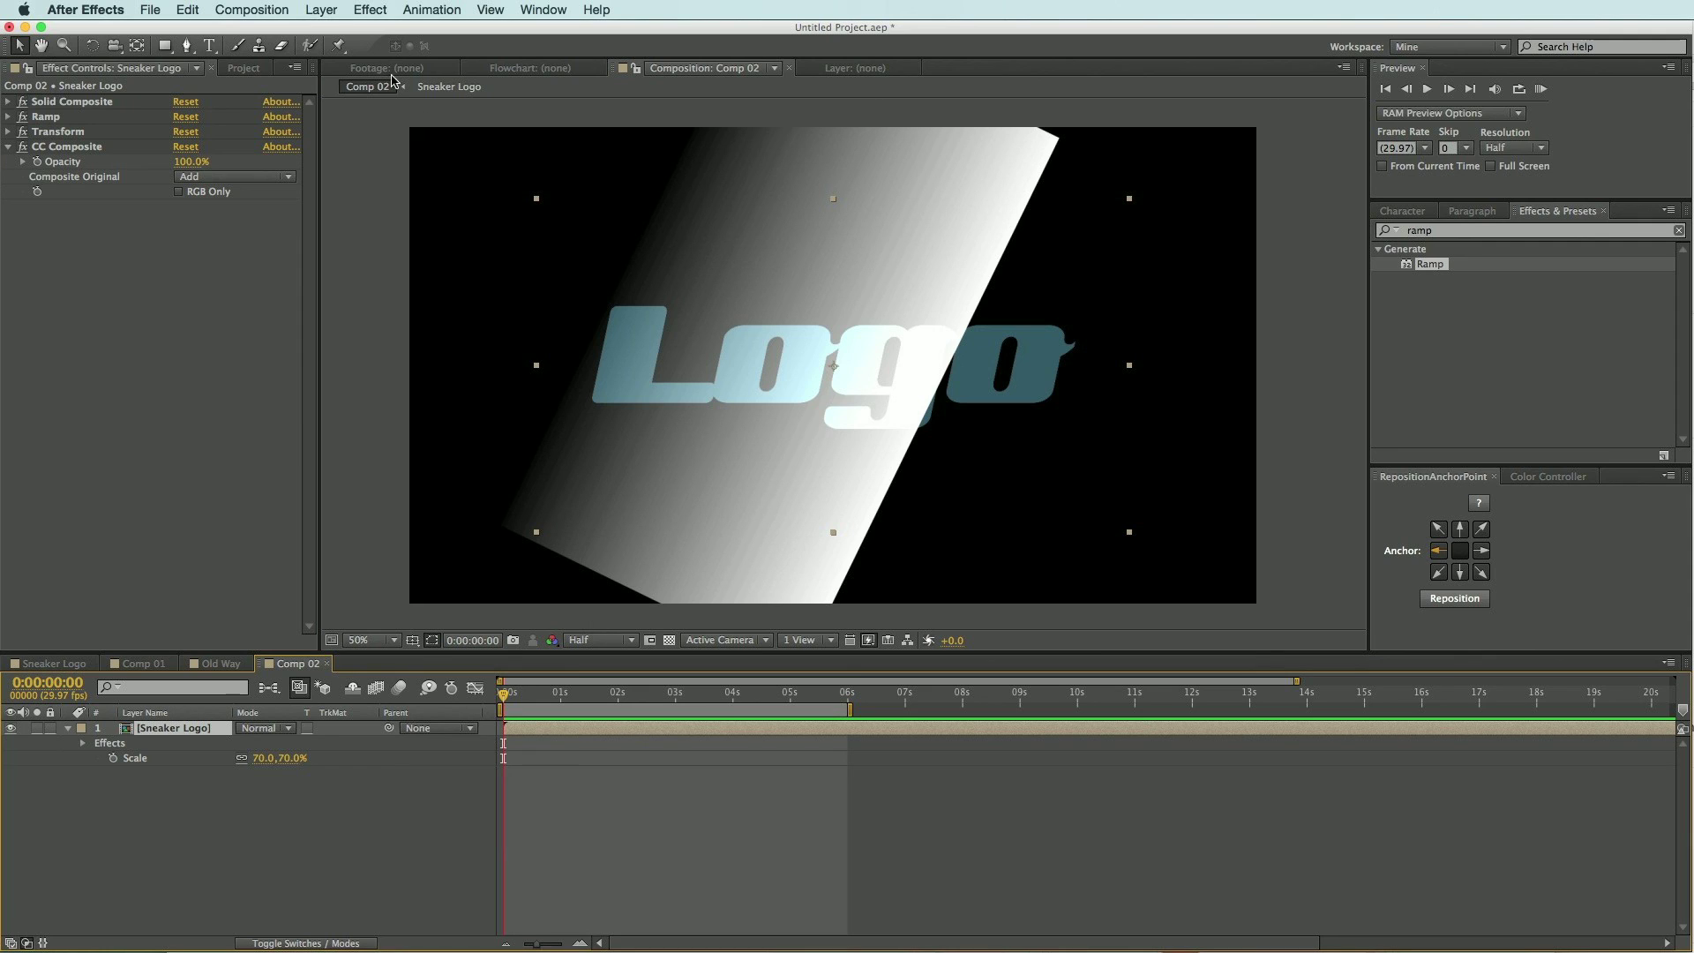
{"action": "left_click", "coordinate": [376, 12]}
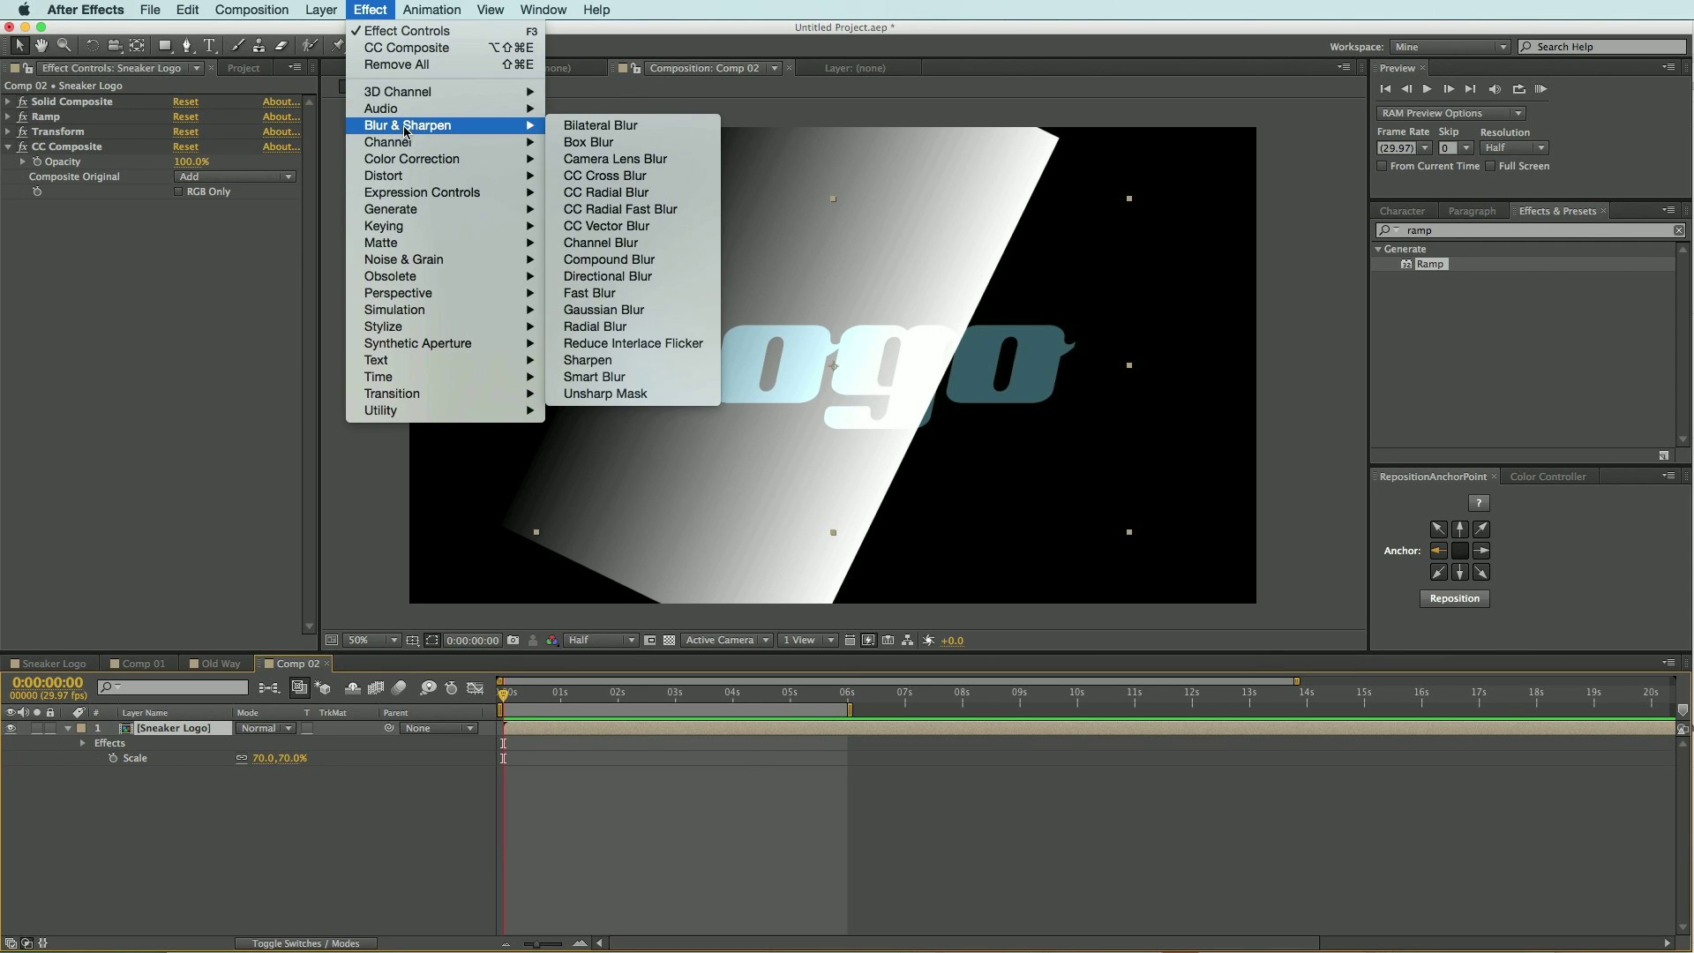
- Add a second CC Composite with Composite Original set to Stencil Alpha
{"action": "mouse_move", "coordinate": [409, 131]}
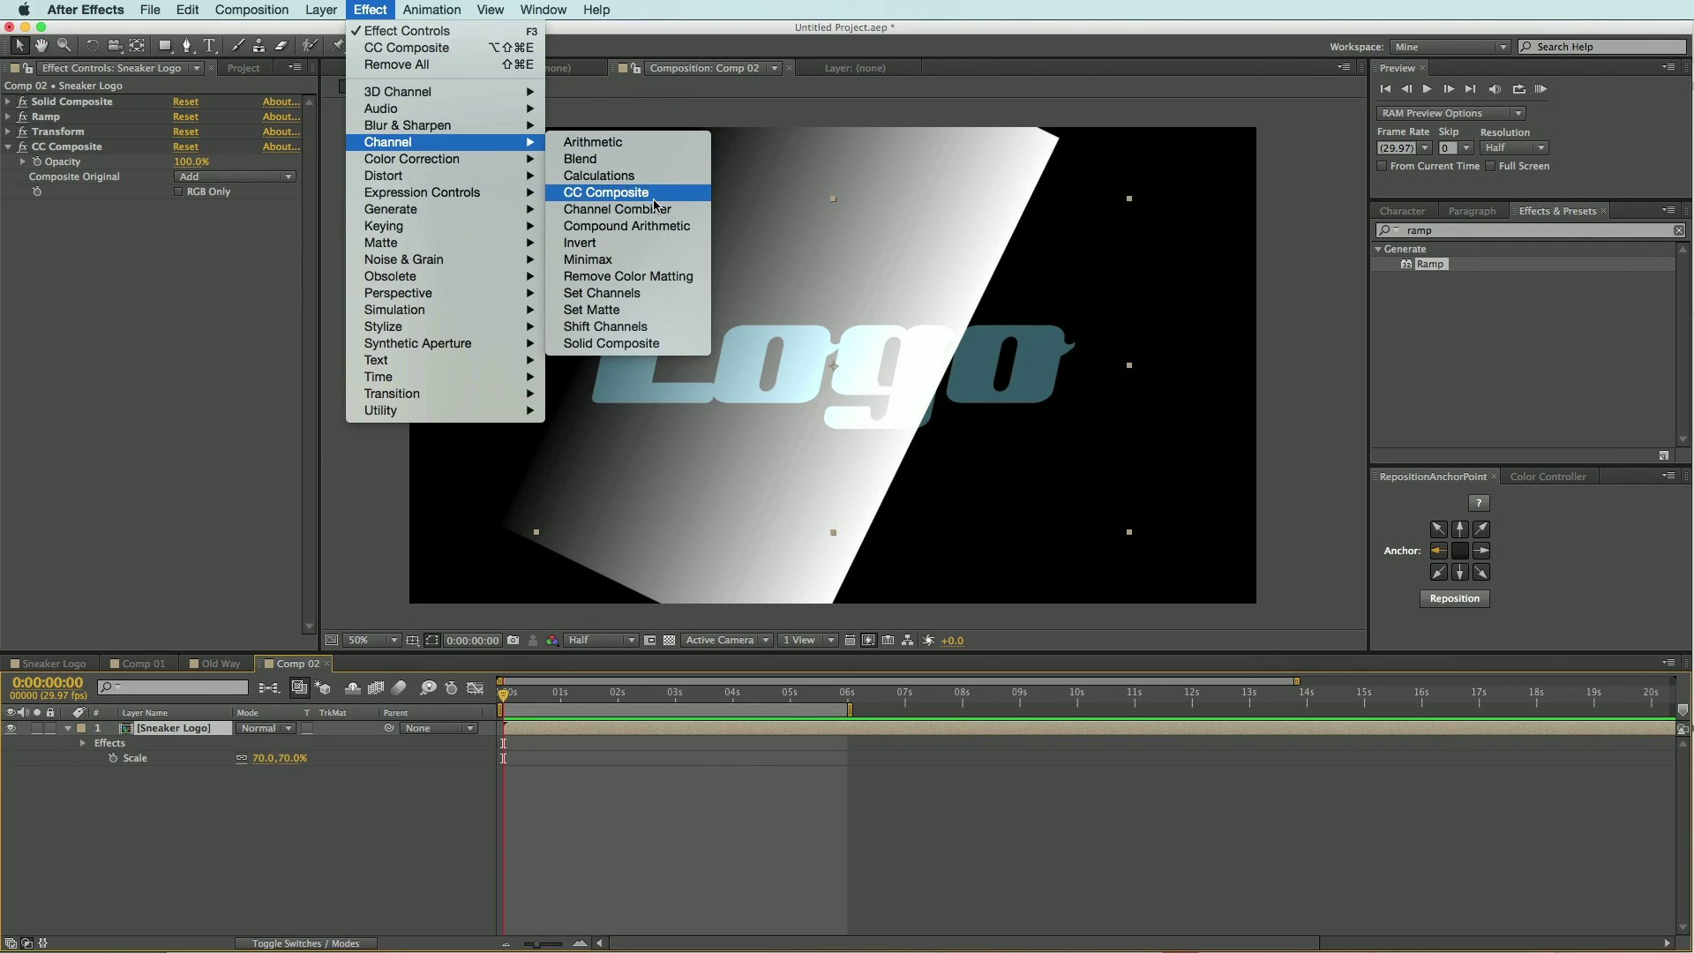
{"action": "left_click", "coordinate": [653, 194]}
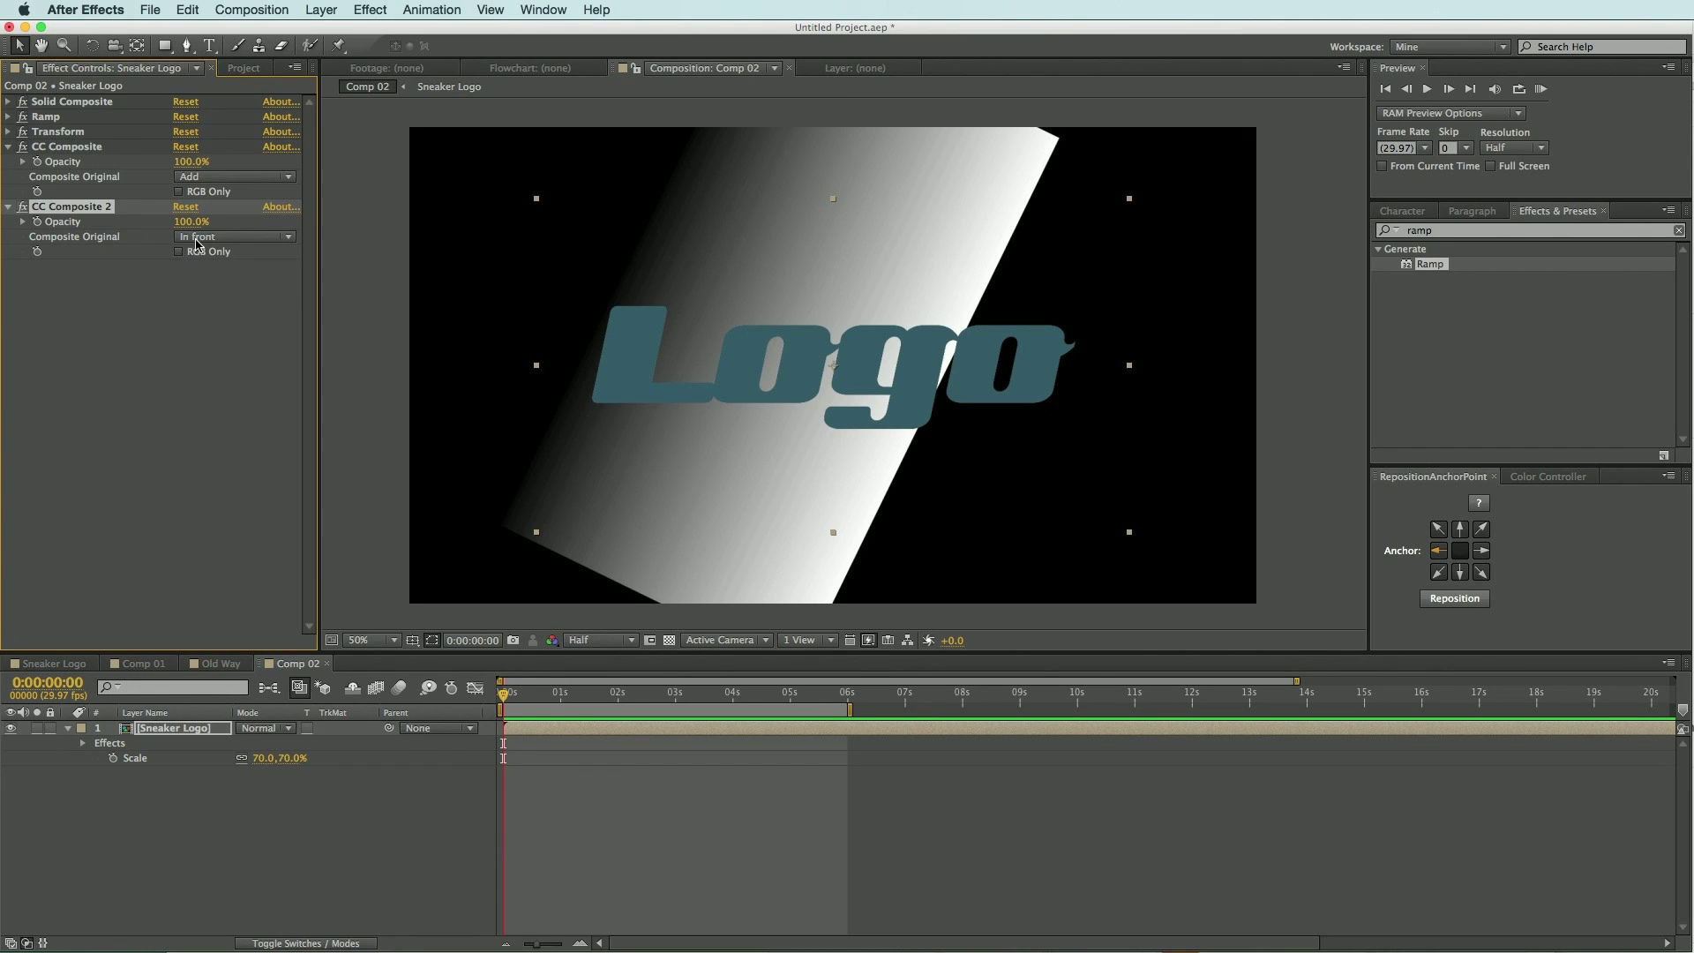
{"action": "left_click", "coordinate": [197, 240]}
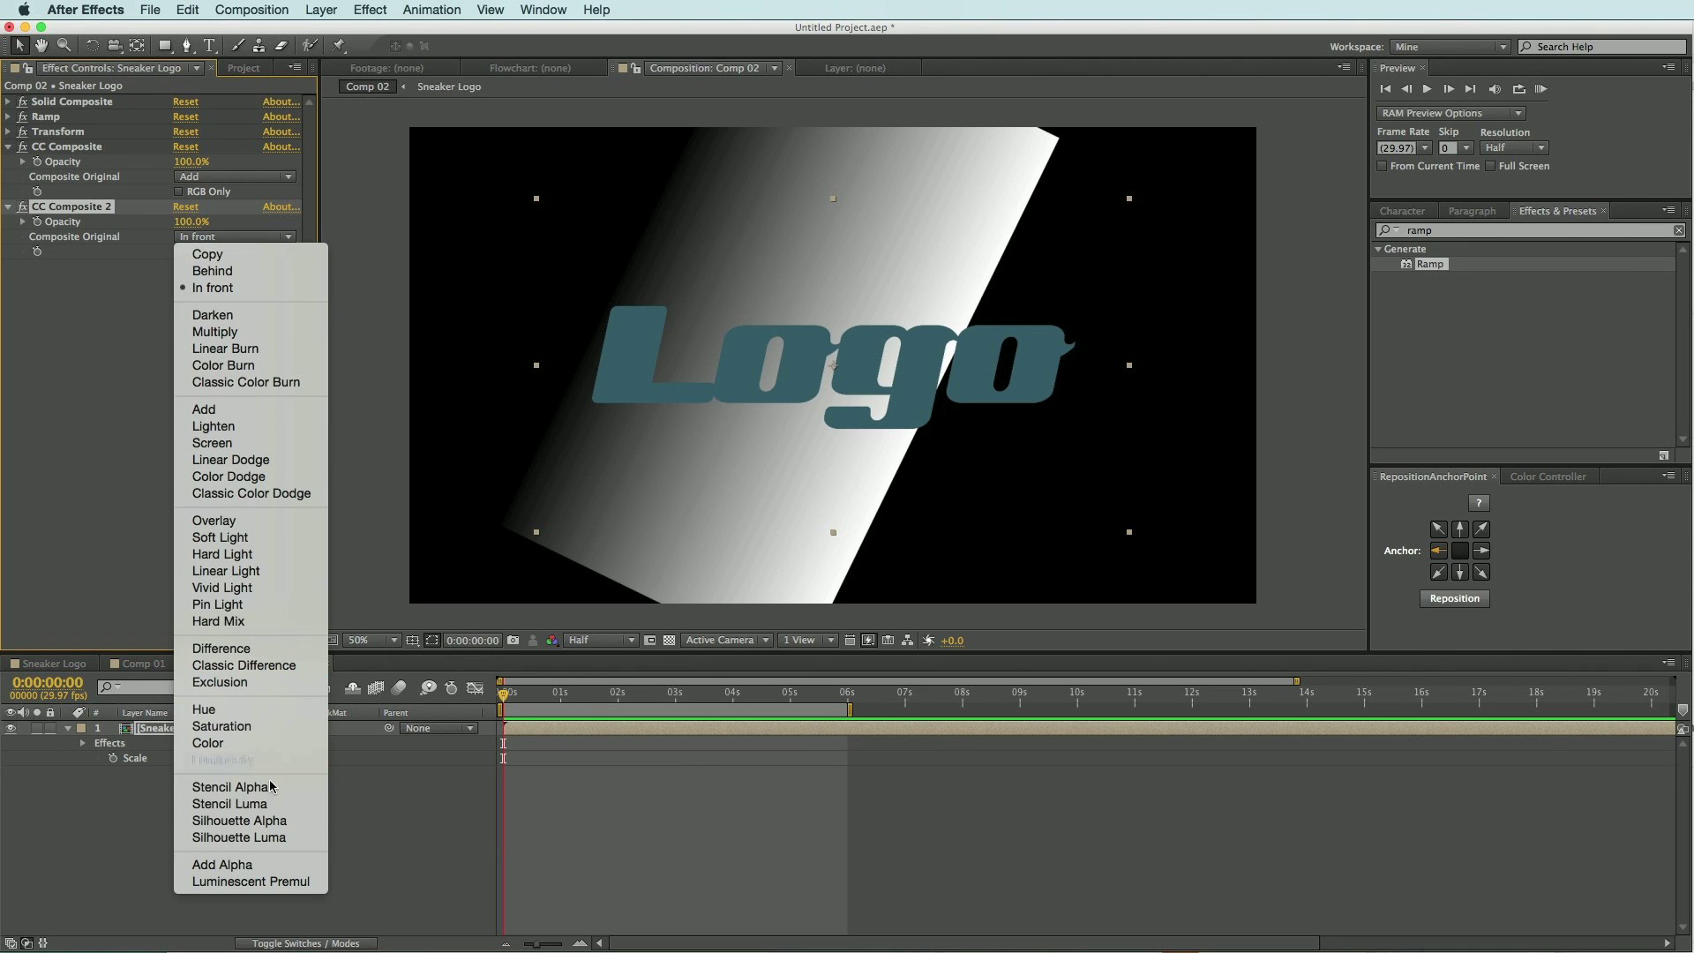
{"action": "left_click", "coordinate": [275, 788]}
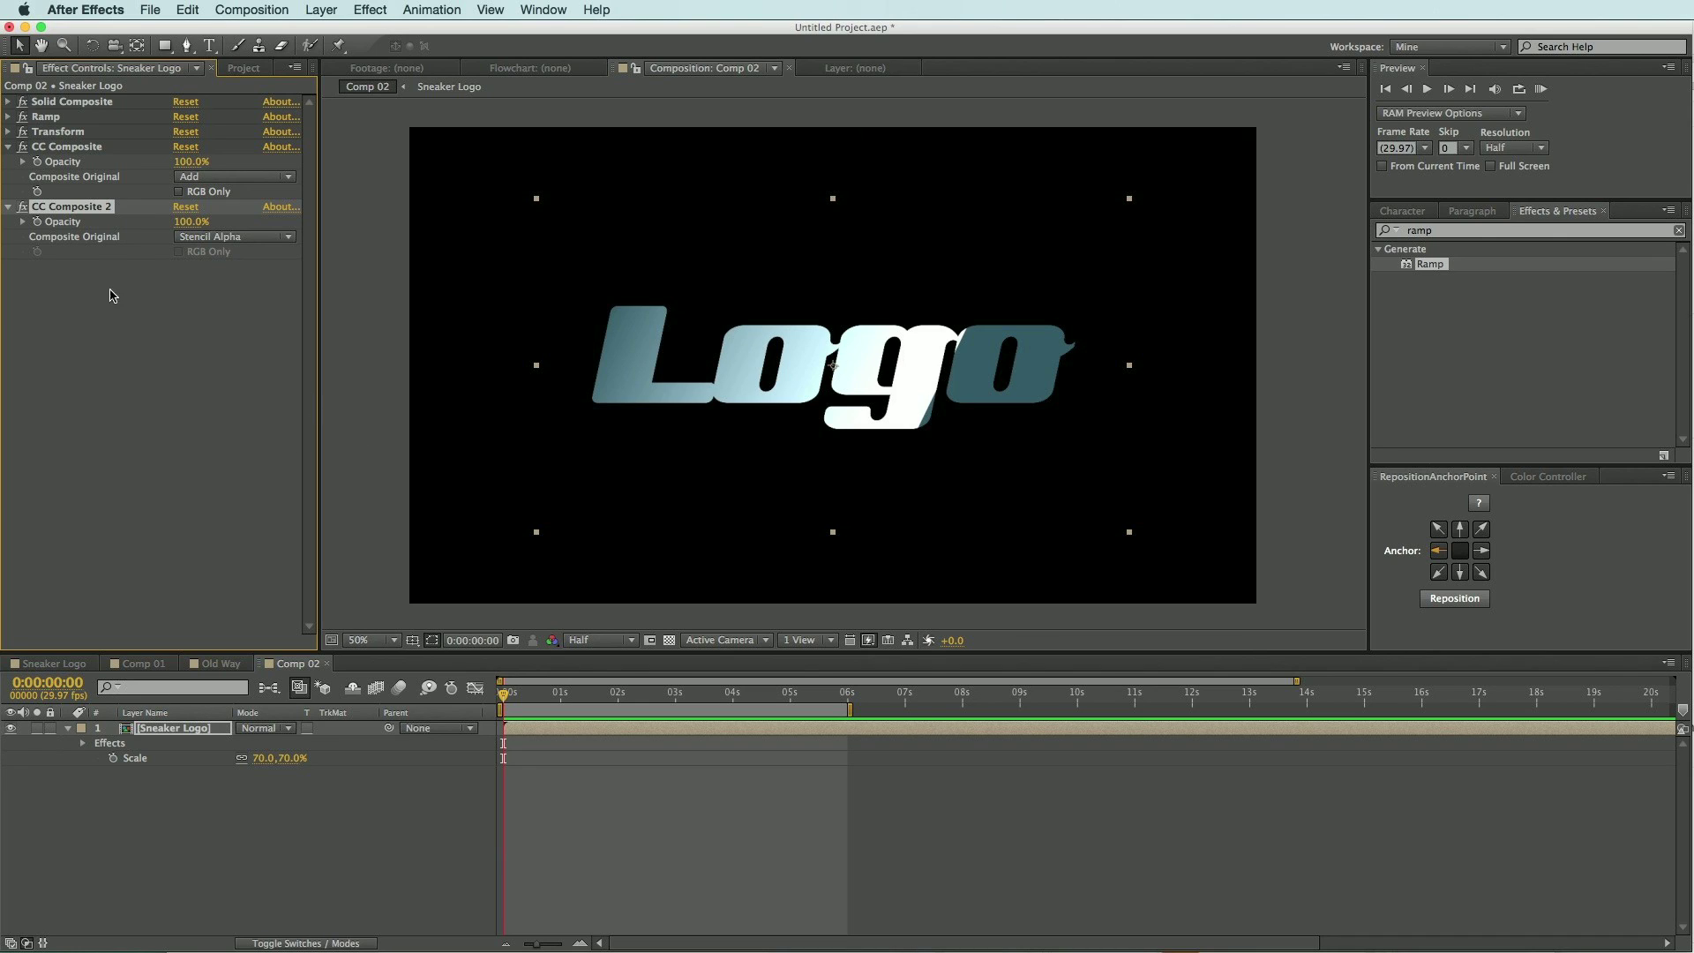
{"action": "left_click", "coordinate": [9, 146]}
- Lower the Transform effect's Opacity to 46
{"action": "left_click", "coordinate": [9, 162]}
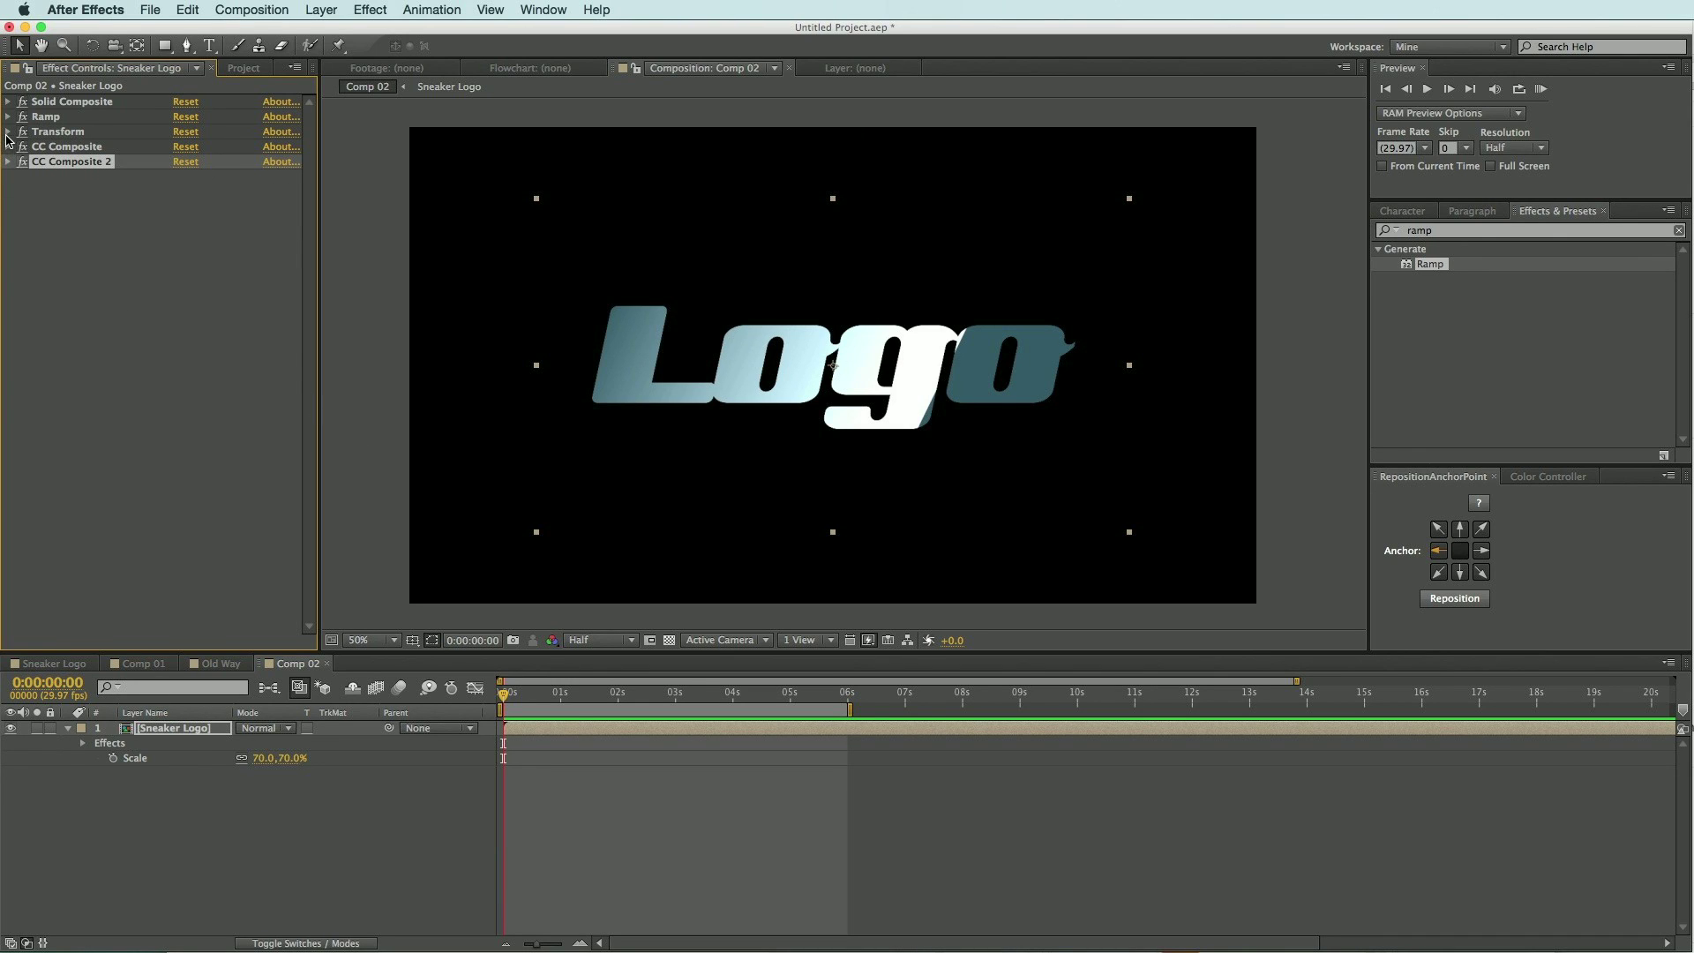
{"action": "left_click", "coordinate": [8, 131]}
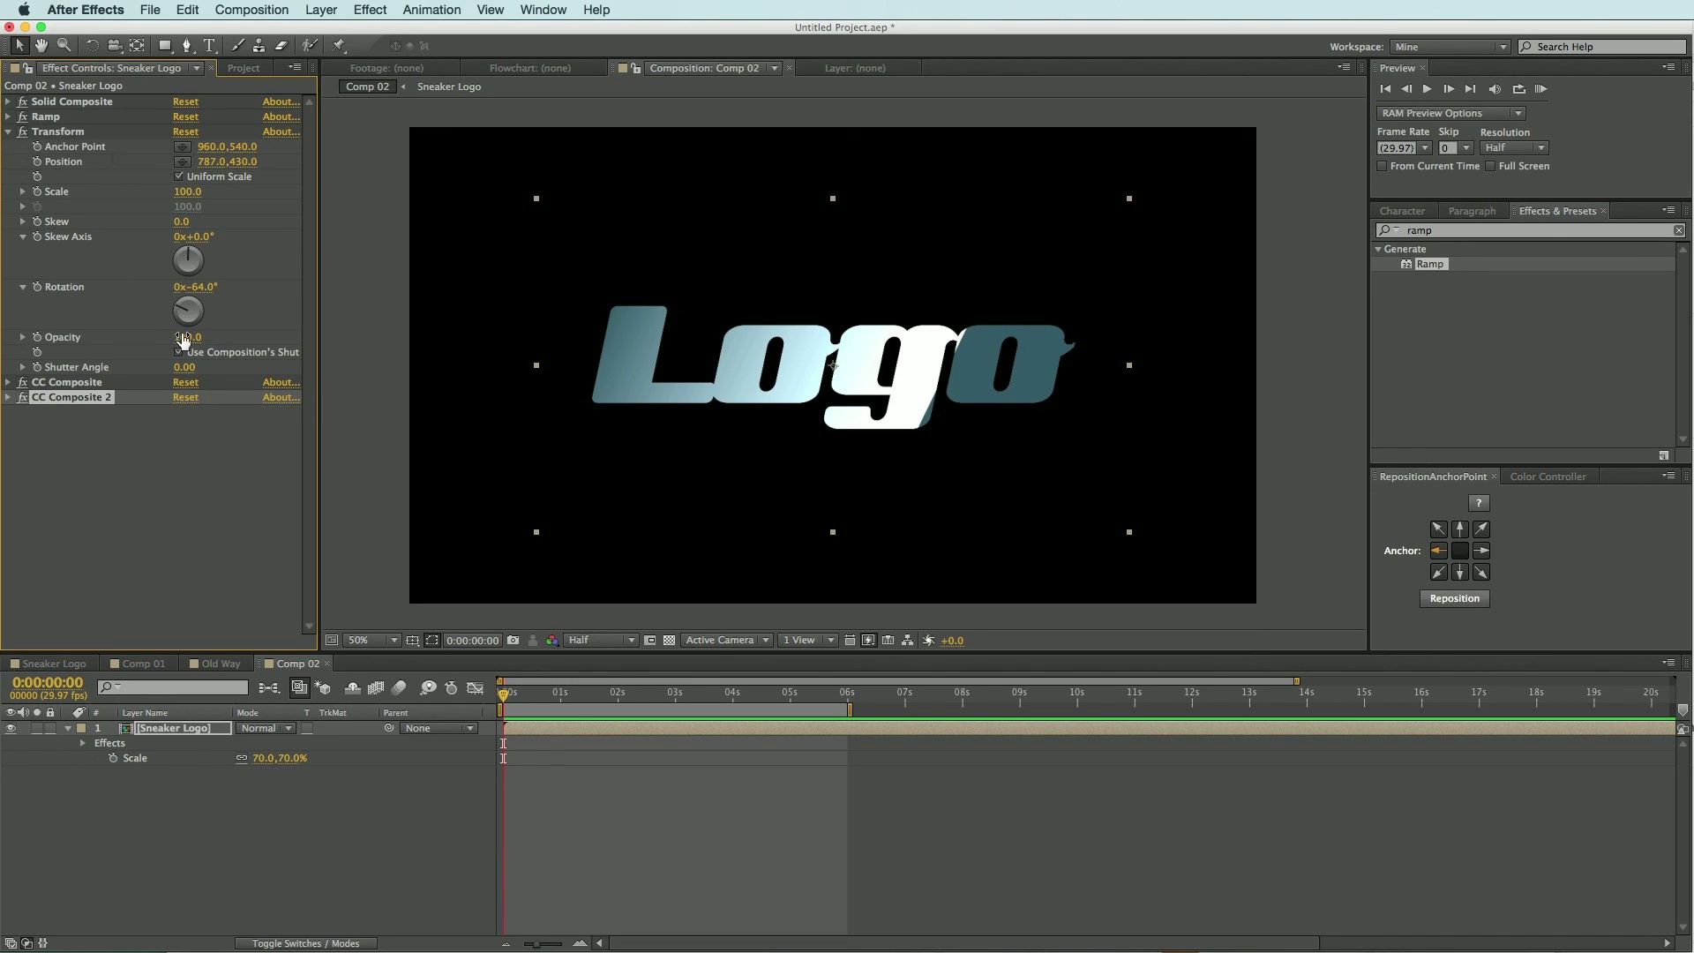
{"action": "left_click_drag", "start_coordinate": [185, 337], "coordinate": [124, 323]}
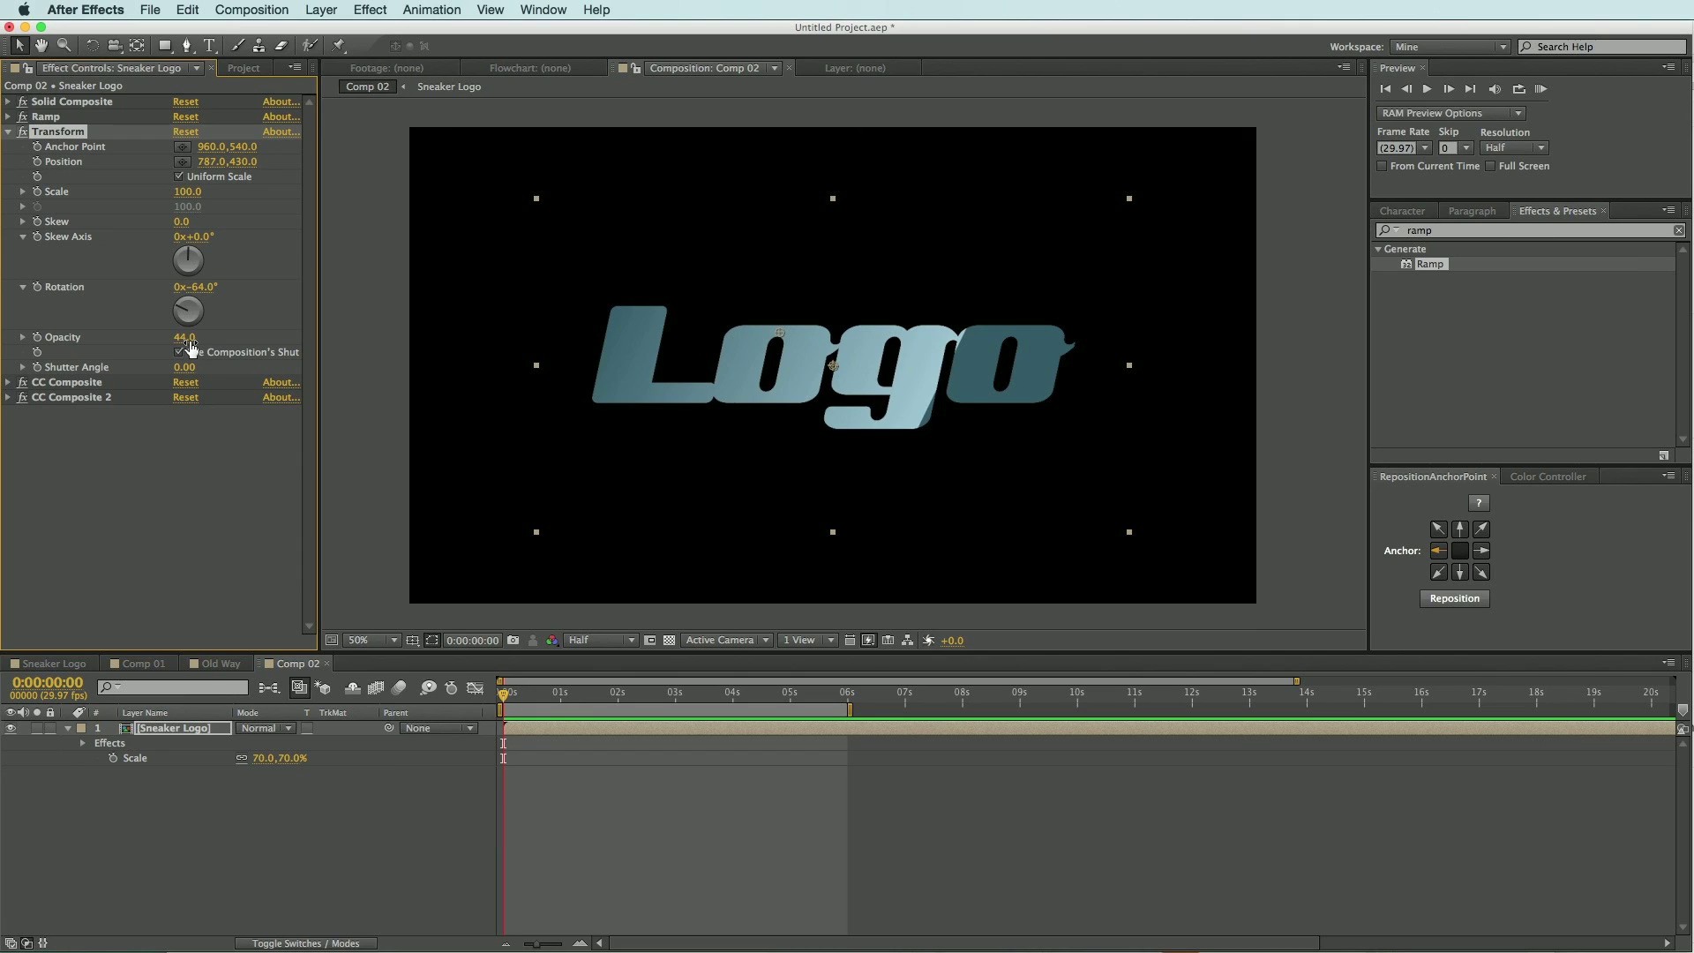
{"action": "left_click_drag", "start_coordinate": [191, 337], "coordinate": [188, 337]}
{"action": "left_click", "coordinate": [8, 132]}
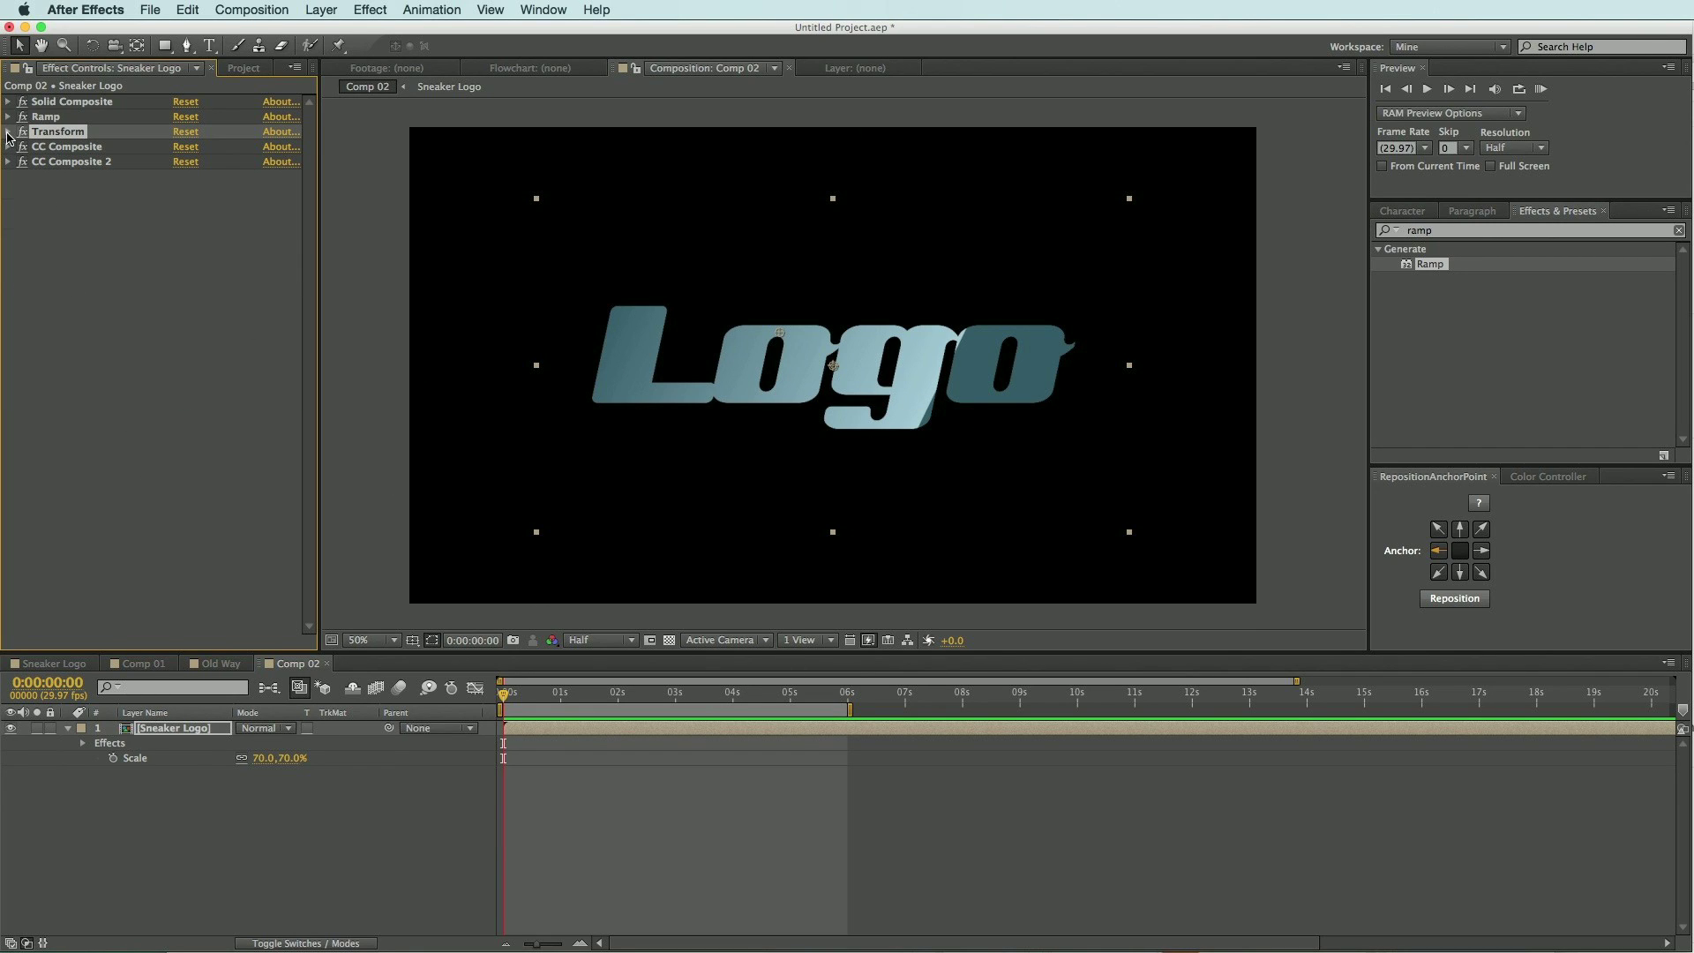
{"action": "left_click", "coordinate": [8, 133]}
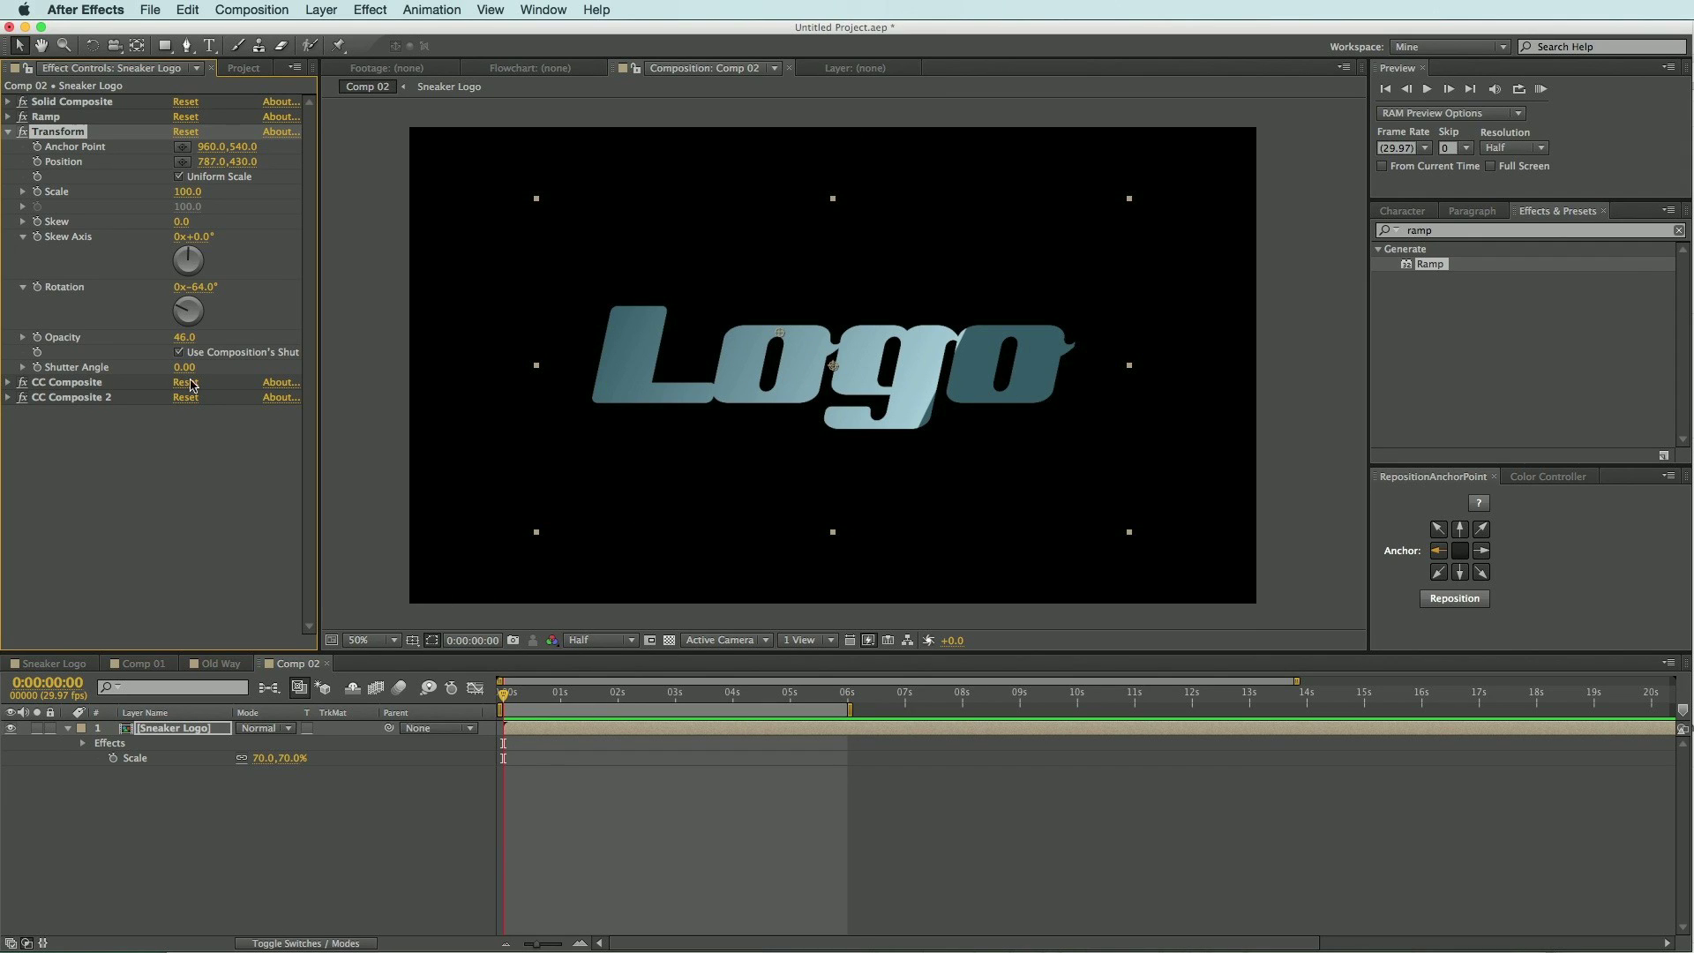
{"action": "left_click", "coordinate": [37, 161]}
- Keyframe the Transform position at X 1597 at 0:00:05:22
{"action": "left_click", "coordinate": [505, 694]}
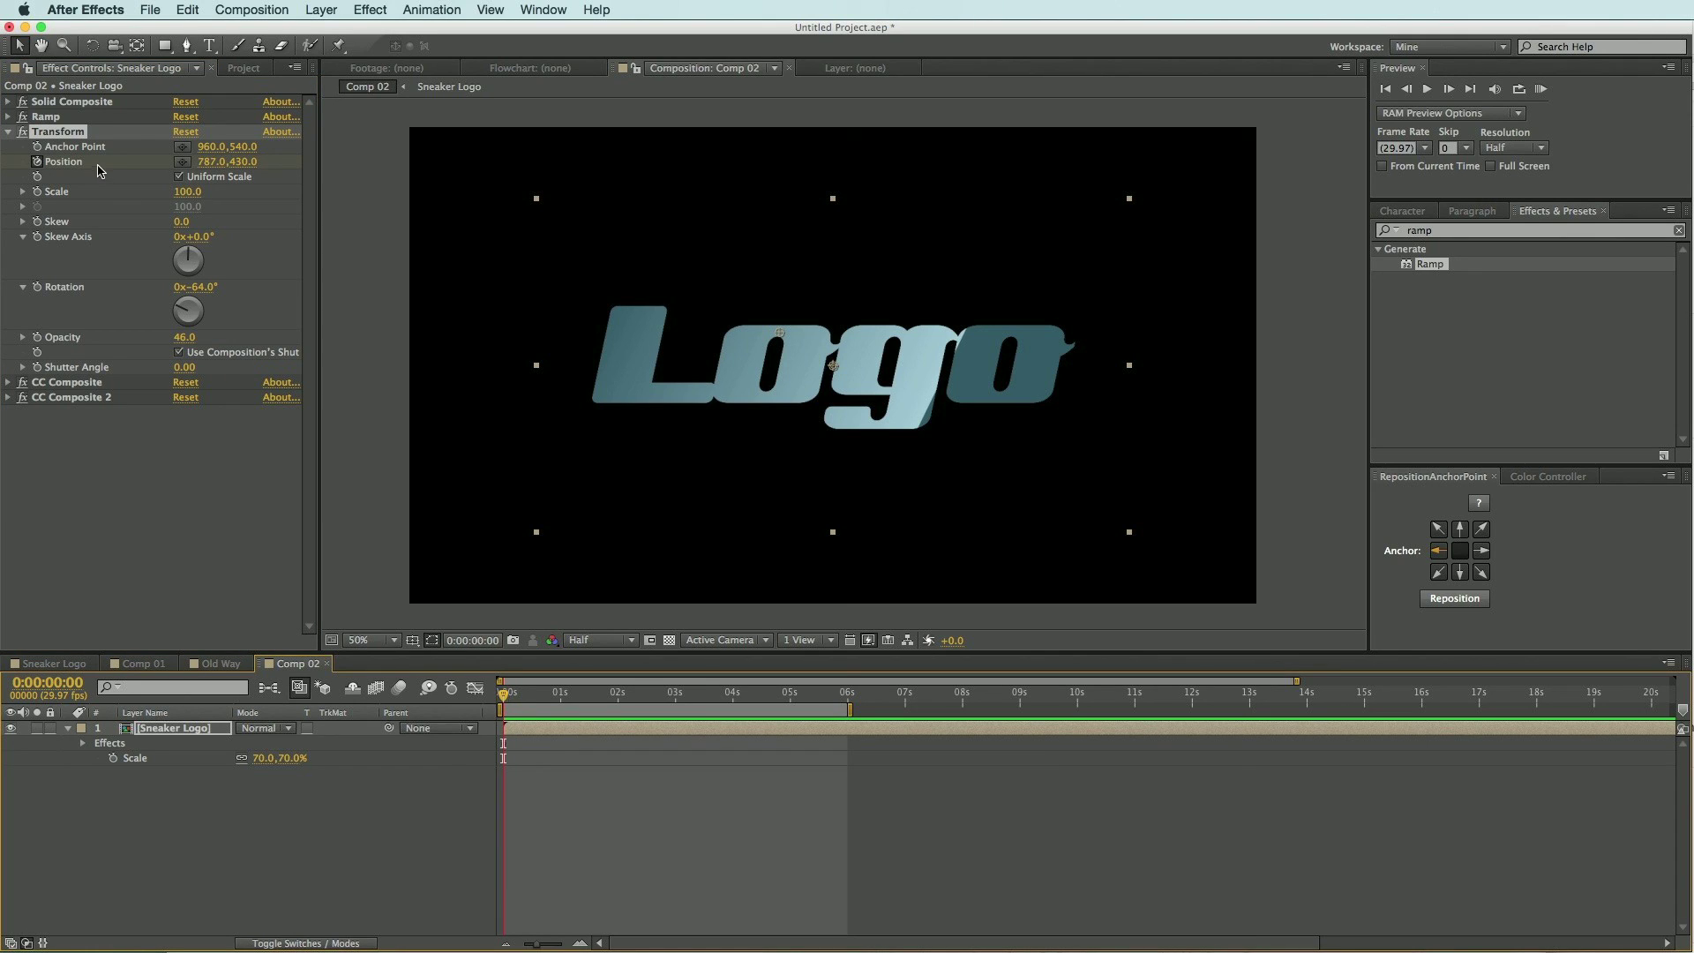
{"action": "left_click_drag", "start_coordinate": [507, 695], "coordinate": [832, 696]}
{"action": "left_click_drag", "start_coordinate": [212, 167], "coordinate": [286, 156]}
- Set the starting Transform position to X 487 at frame 0 and scrub to check the slide
{"action": "left_click_drag", "start_coordinate": [842, 701], "coordinate": [447, 693]}
{"action": "left_click_drag", "start_coordinate": [554, 689], "coordinate": [503, 692]}
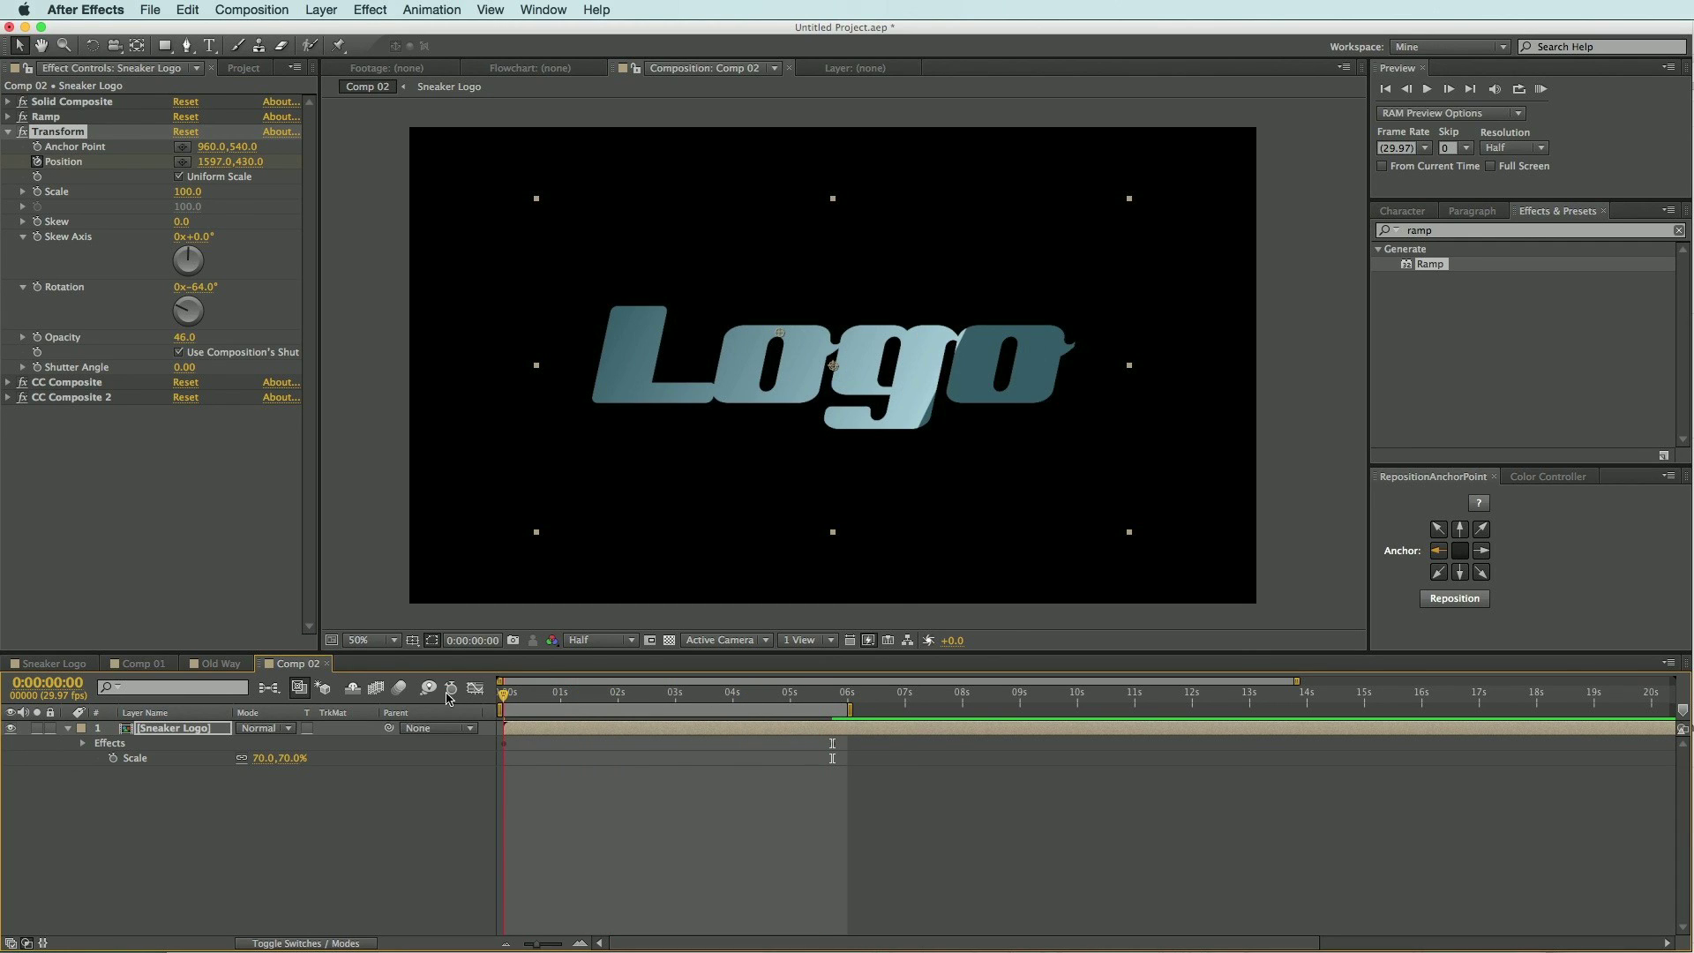
{"action": "left_click_drag", "start_coordinate": [205, 163], "coordinate": [115, 164]}
{"action": "left_click", "coordinate": [640, 746]}
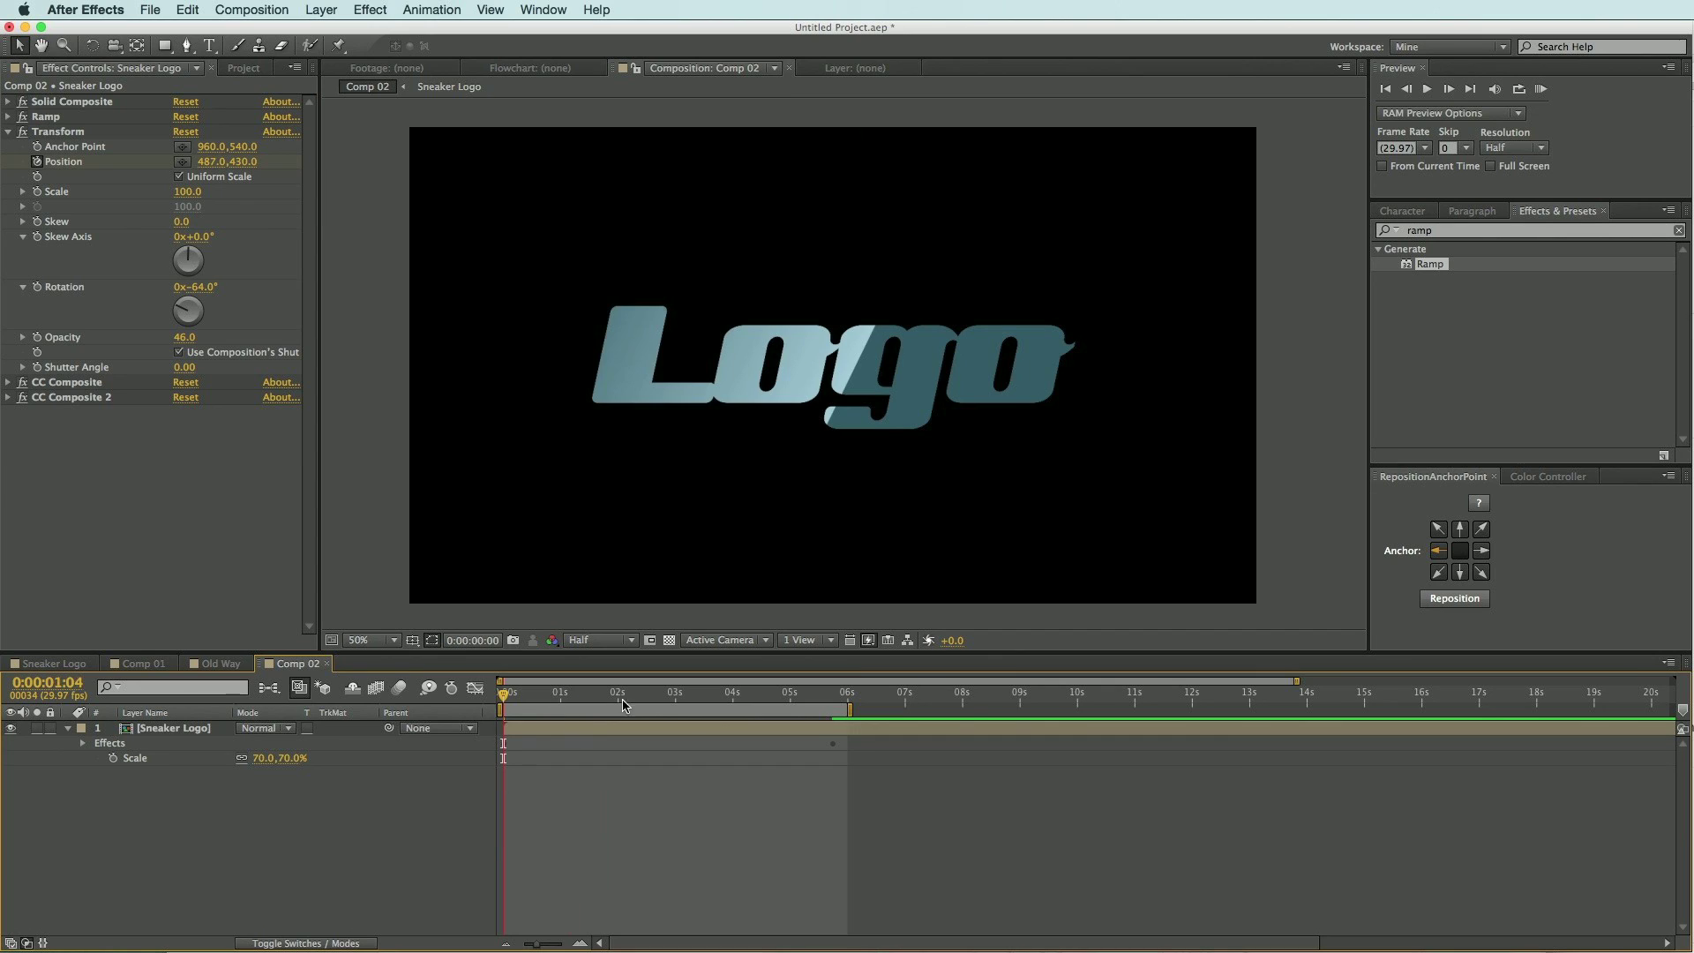
{"action": "left_click_drag", "start_coordinate": [557, 694], "coordinate": [628, 694]}
{"action": "left_click", "coordinate": [704, 732]}
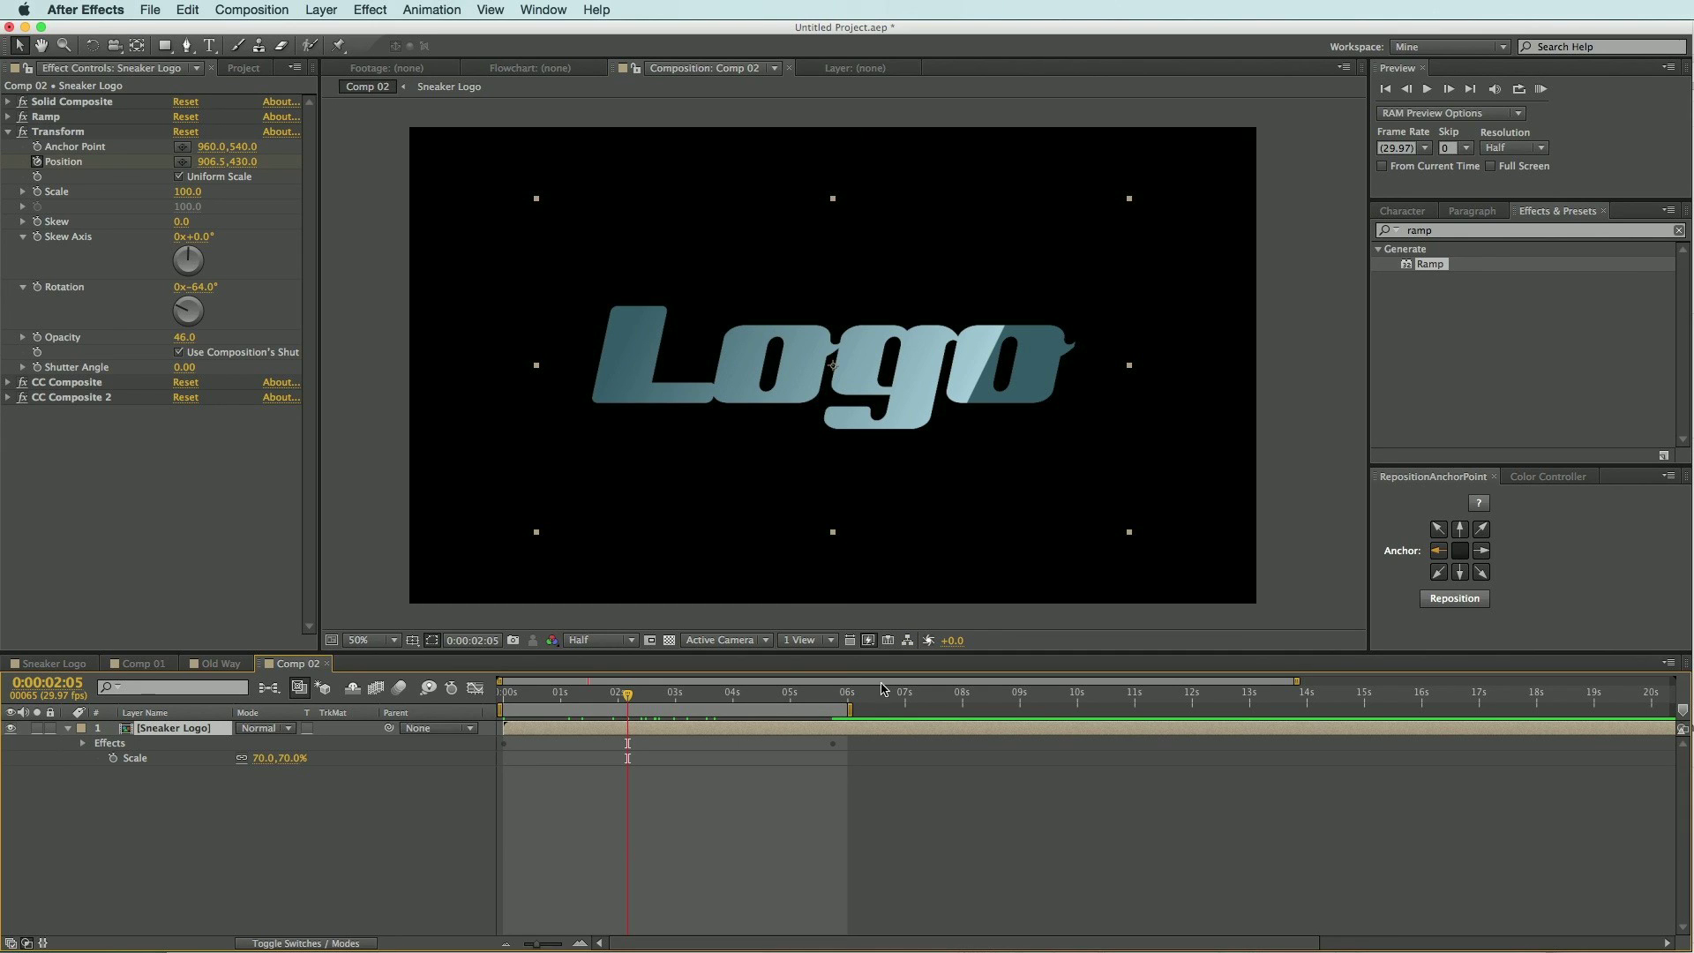
{"action": "left_click", "coordinate": [369, 9]}
- Add CC Light Sweep with Sweep Intensity 0, Edge Thickness 2.40, Width 474 and center 485.7, 247.1
{"action": "mouse_move", "coordinate": [459, 209]}
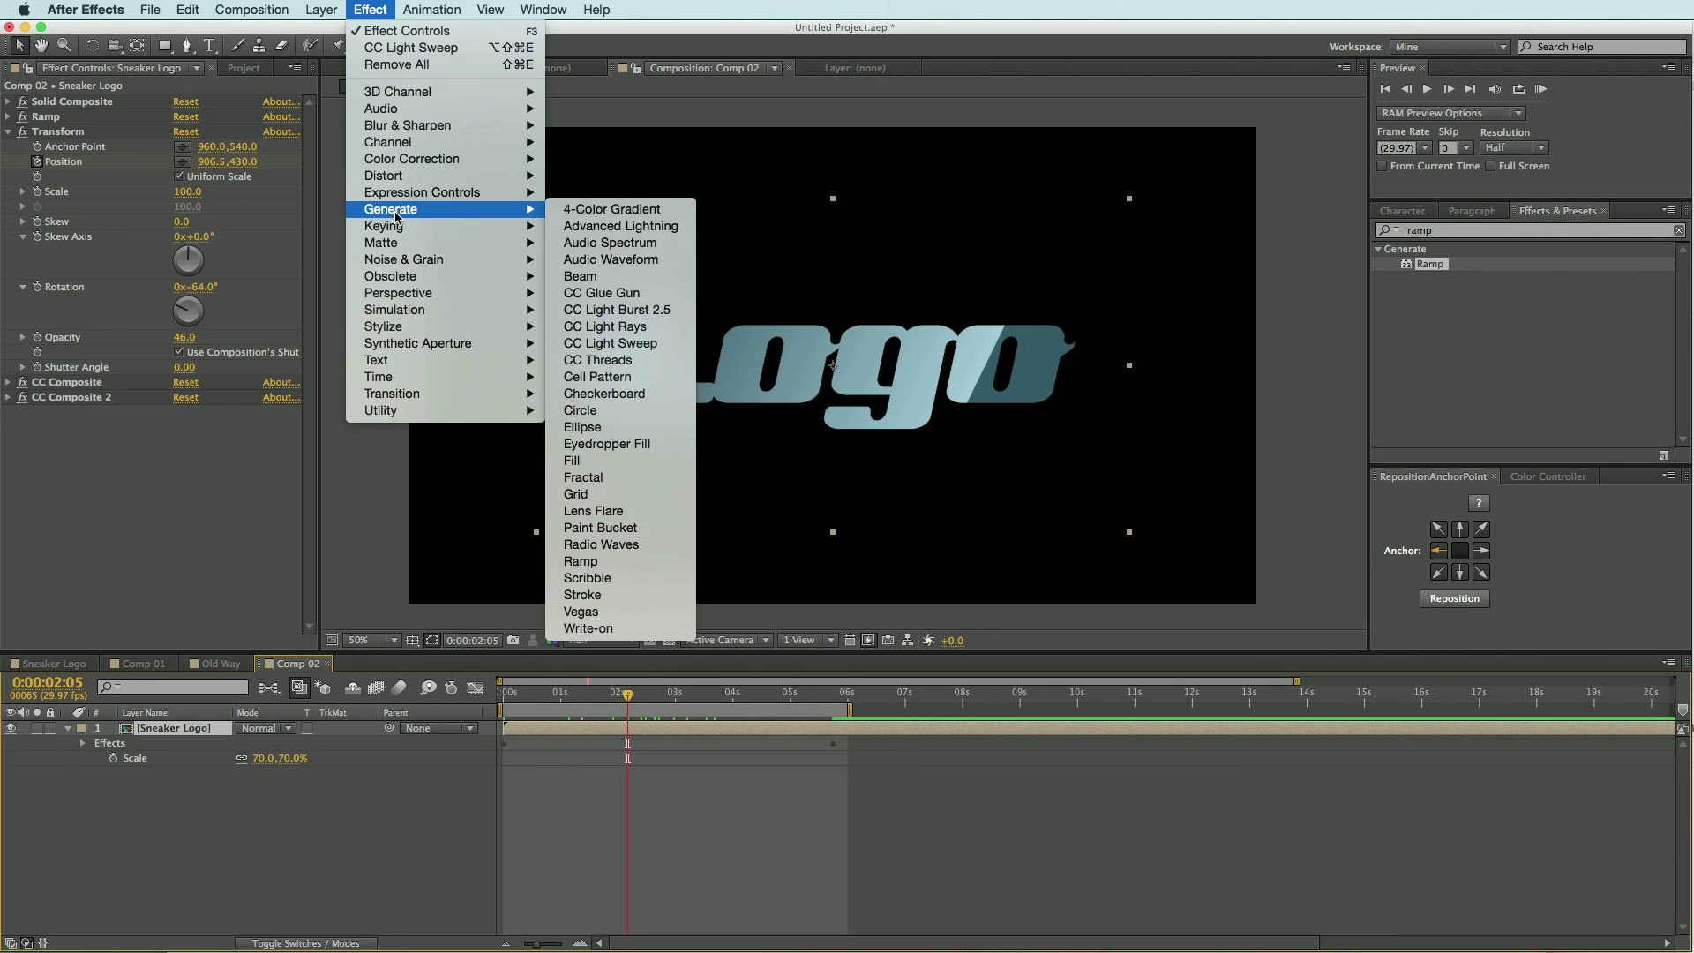
{"action": "left_click", "coordinate": [664, 347]}
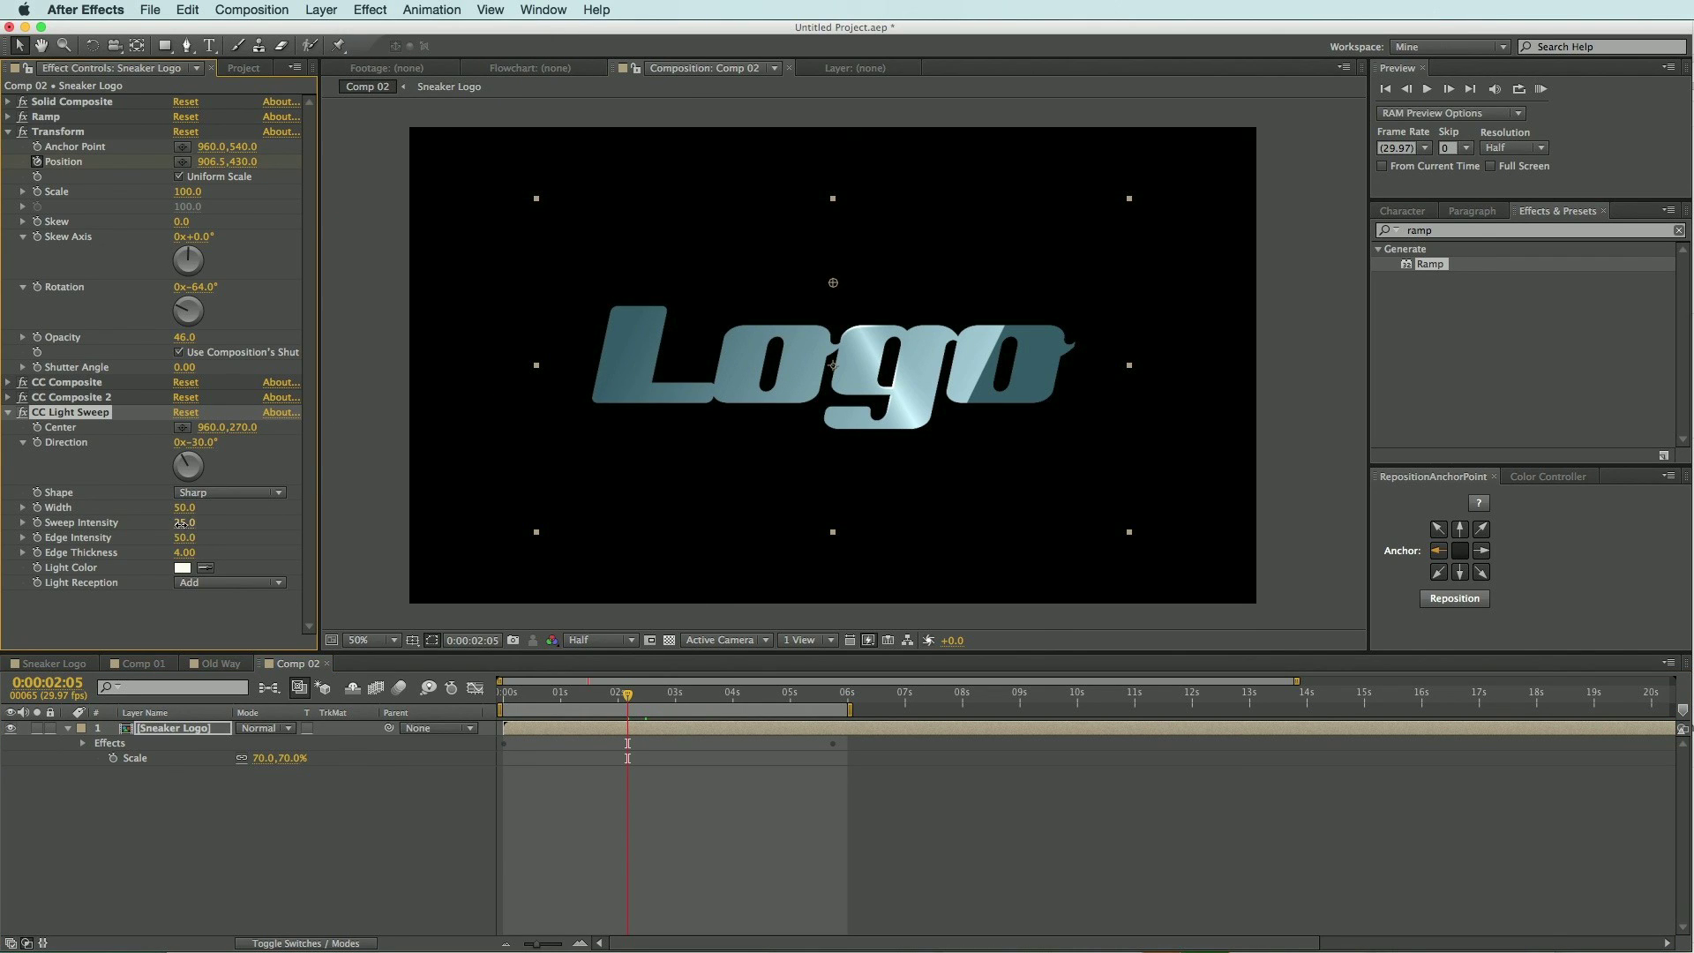
{"action": "left_click_drag", "start_coordinate": [181, 522], "coordinate": [202, 523]}
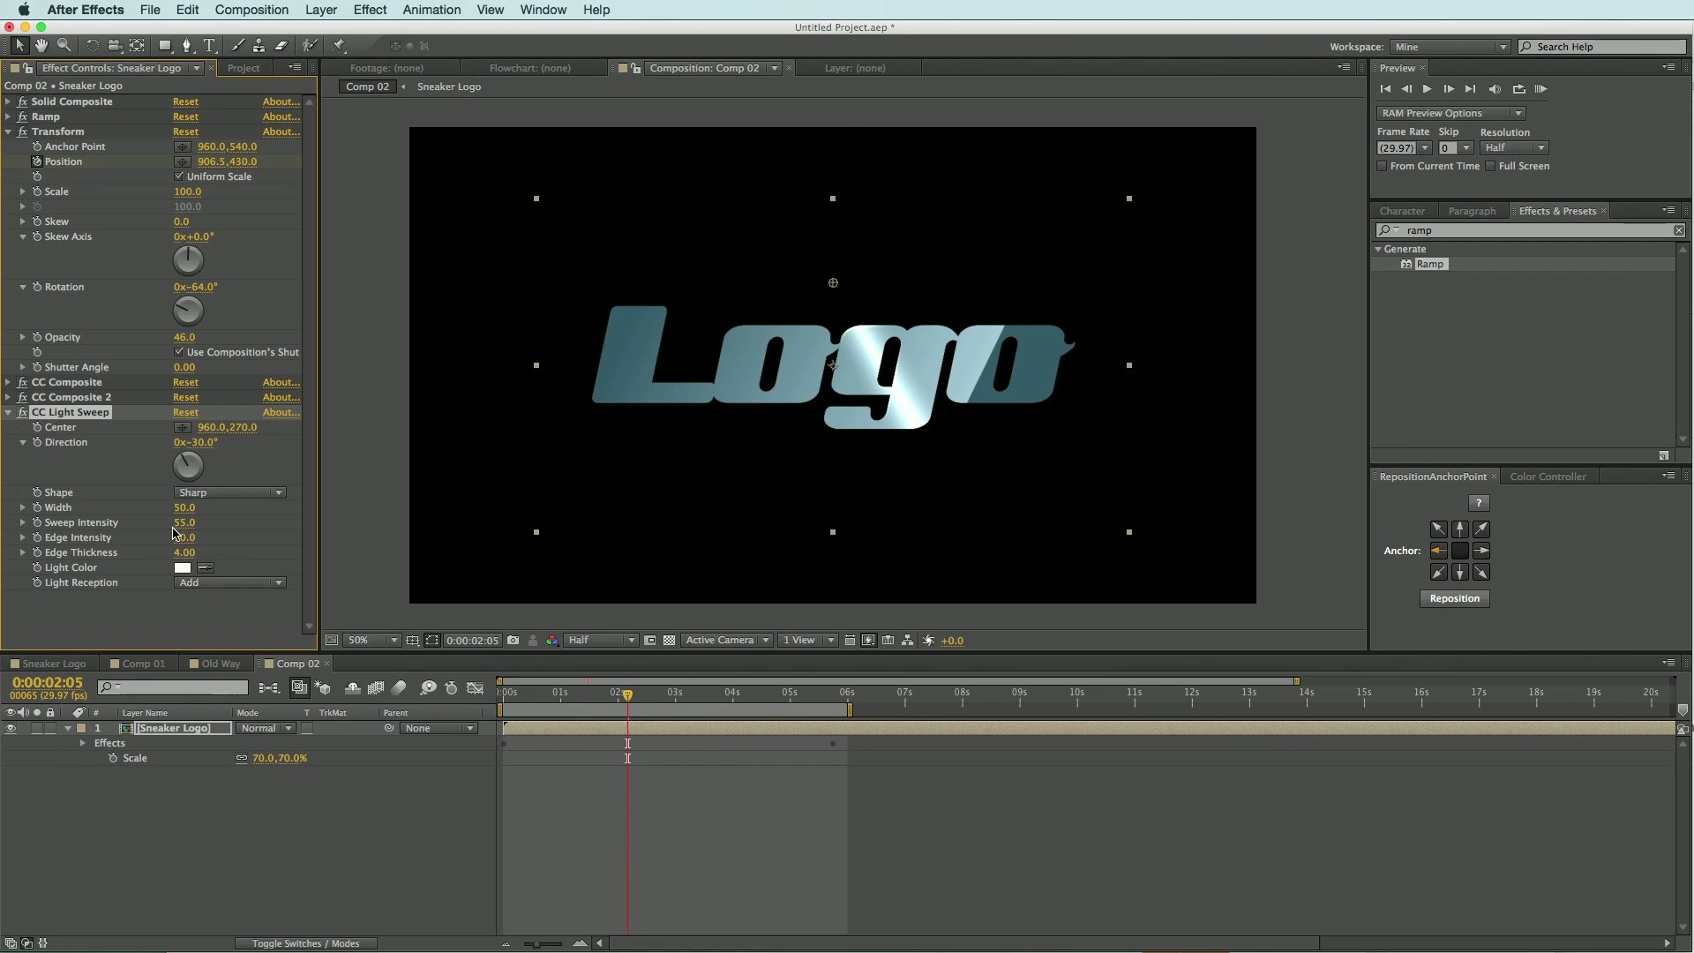
{"action": "left_click_drag", "start_coordinate": [182, 521], "coordinate": [94, 521]}
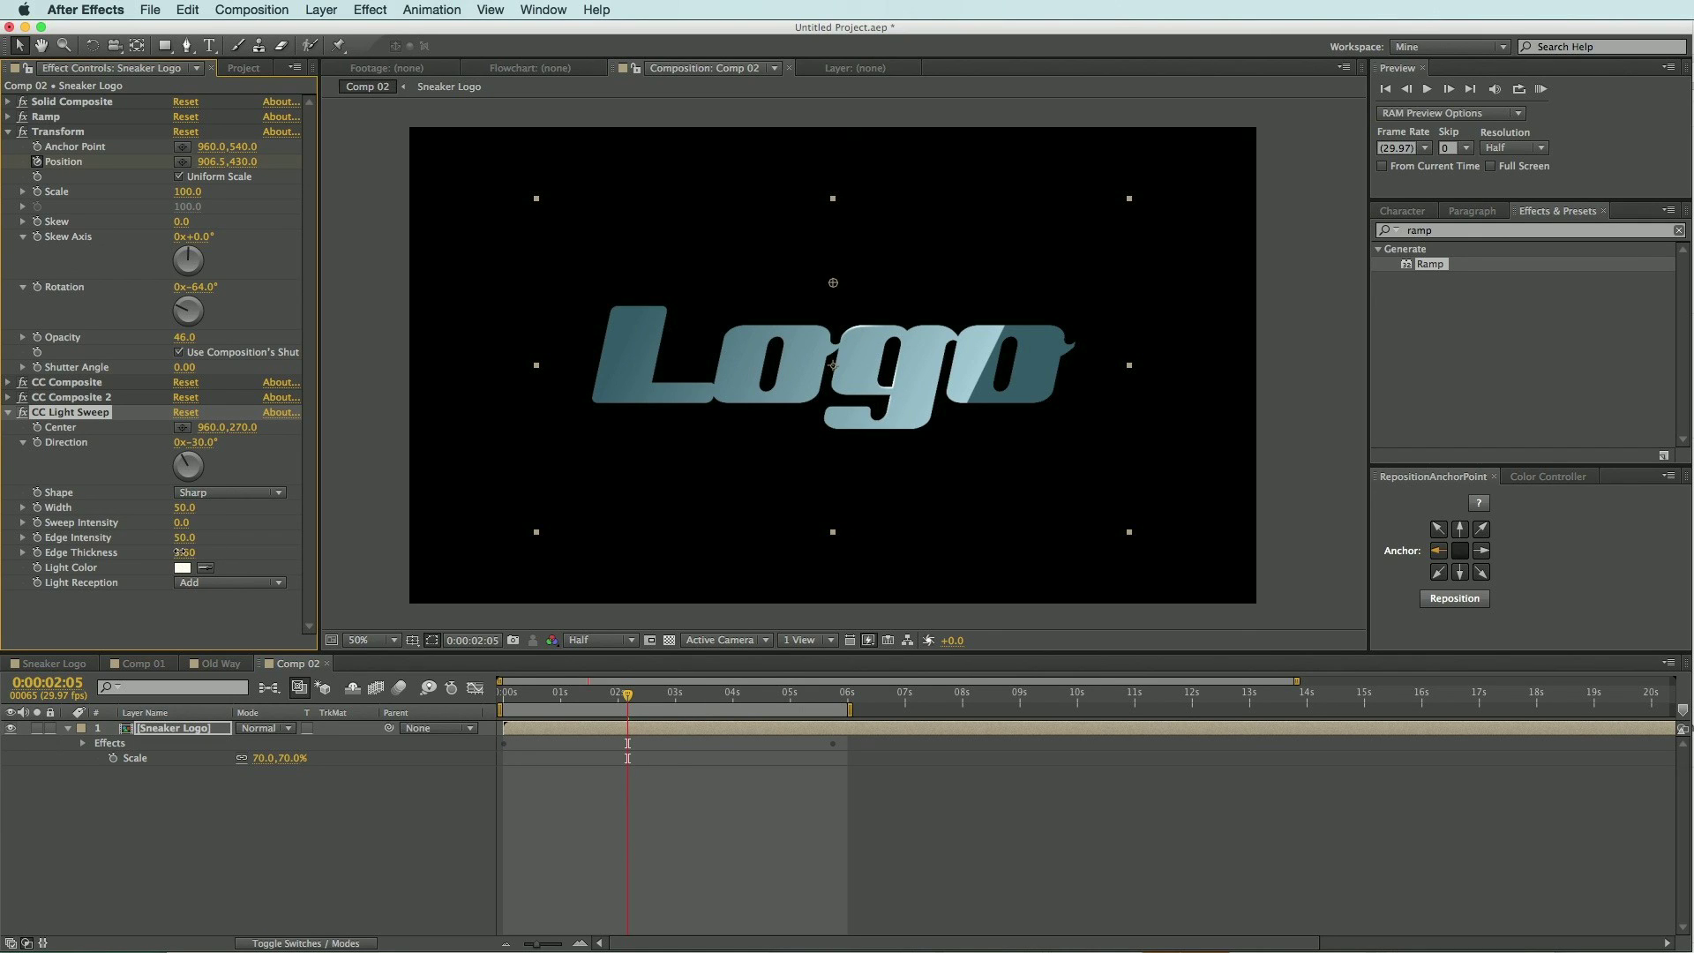
{"action": "left_click_drag", "start_coordinate": [141, 561], "coordinate": [176, 552]}
{"action": "left_click_drag", "start_coordinate": [462, 503], "coordinate": [552, 506]}
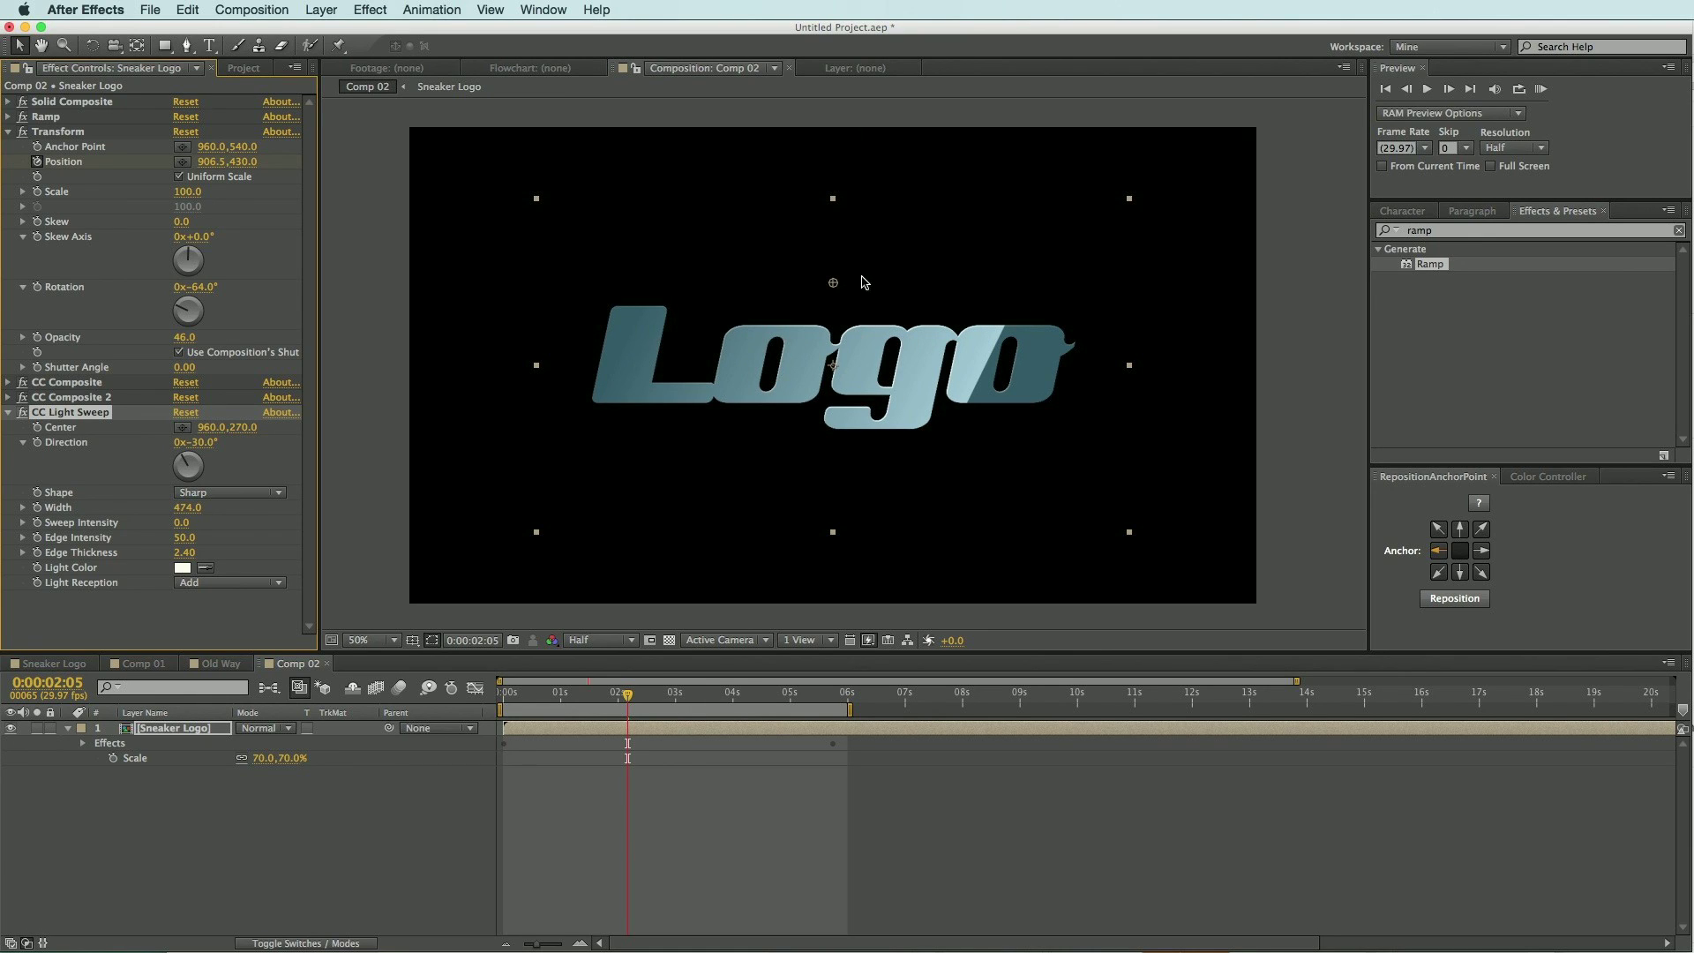
{"action": "left_click_drag", "start_coordinate": [835, 287], "coordinate": [685, 280]}
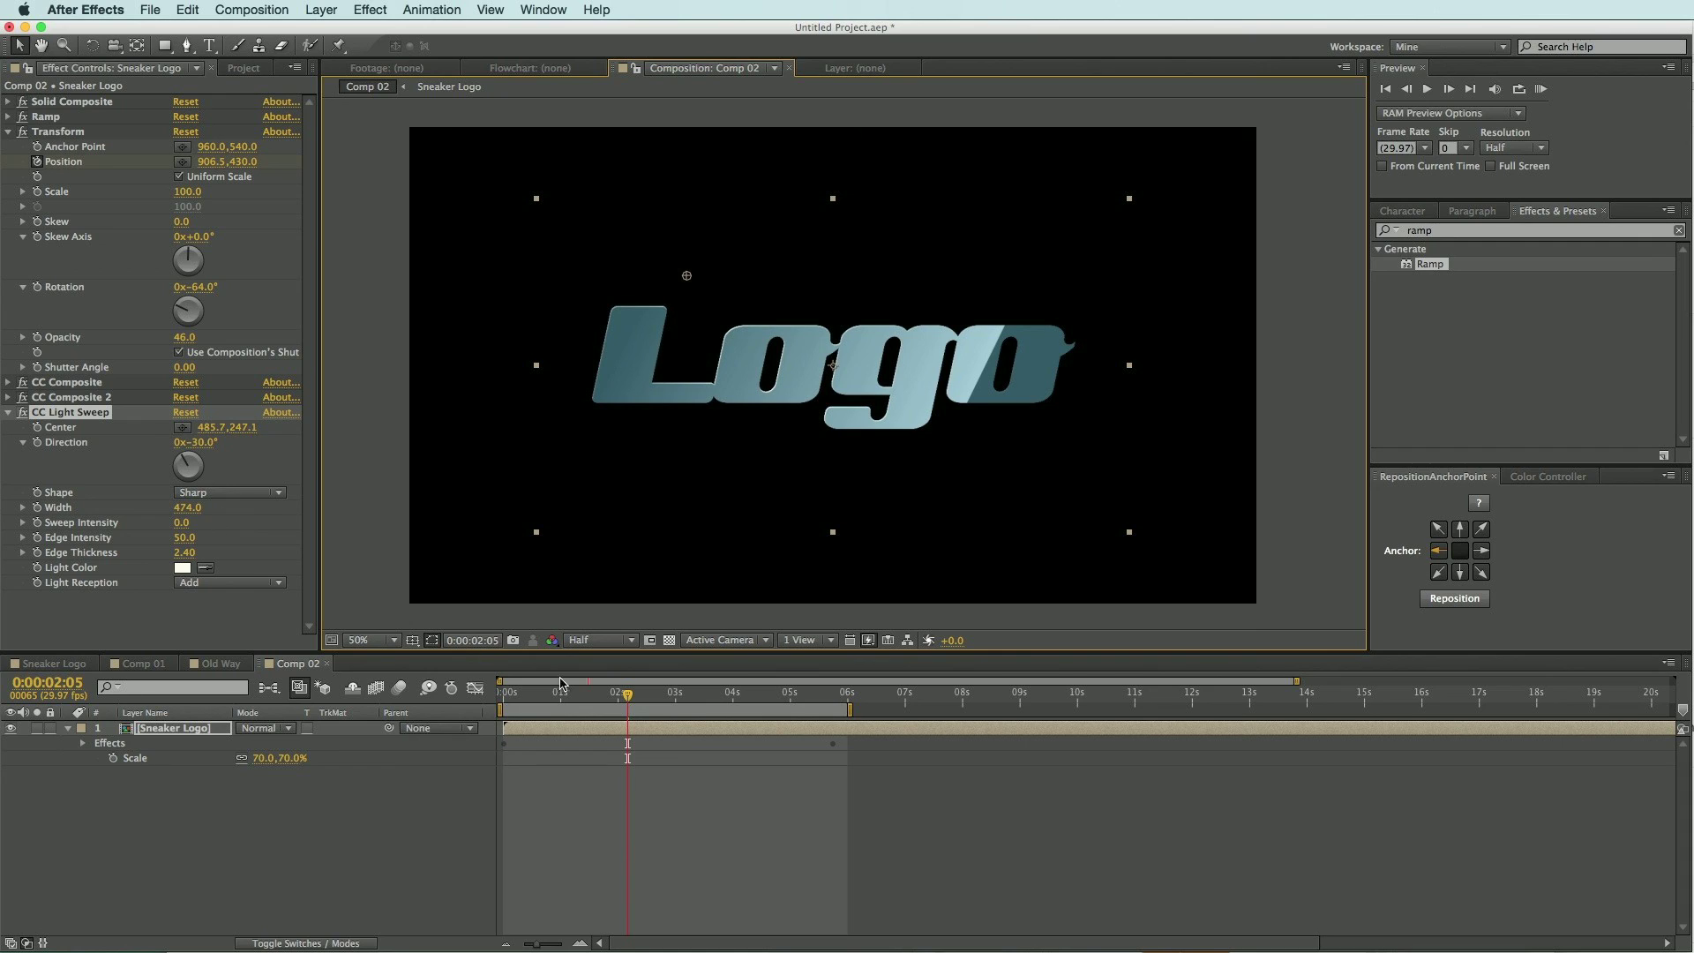
- Keyframe the light sweep Direction from -30° at 0:00 to -214° at 5:22, then preview
{"action": "left_click_drag", "start_coordinate": [615, 699], "coordinate": [494, 746]}
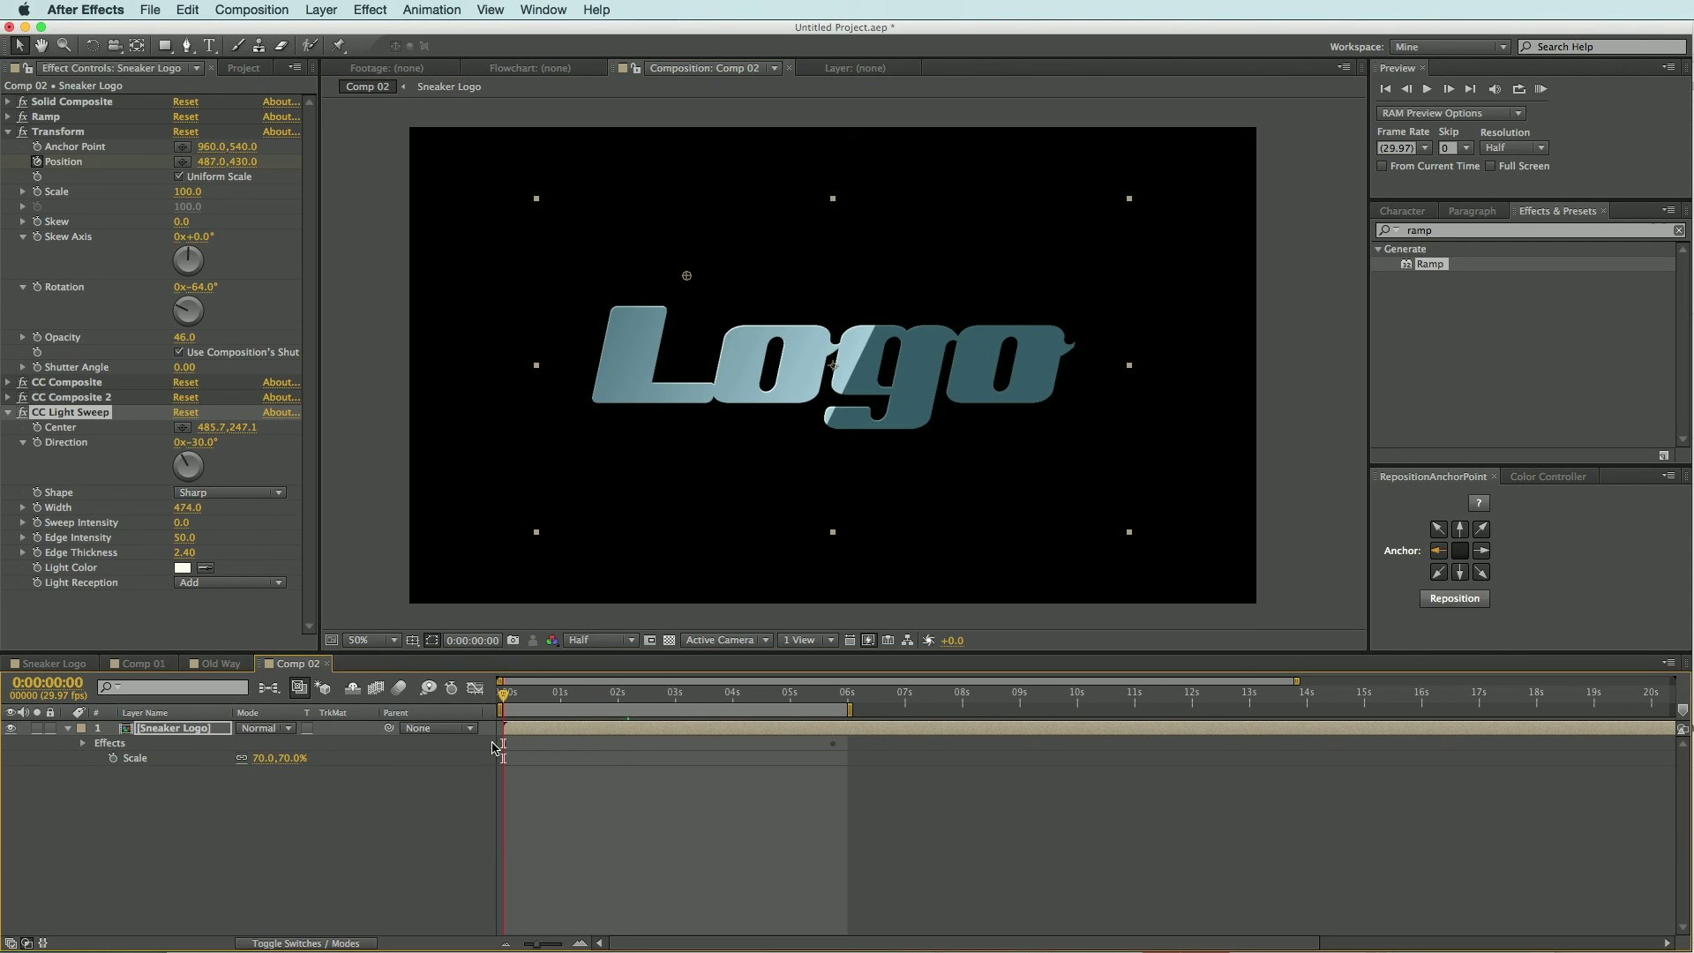
{"action": "left_click", "coordinate": [95, 449]}
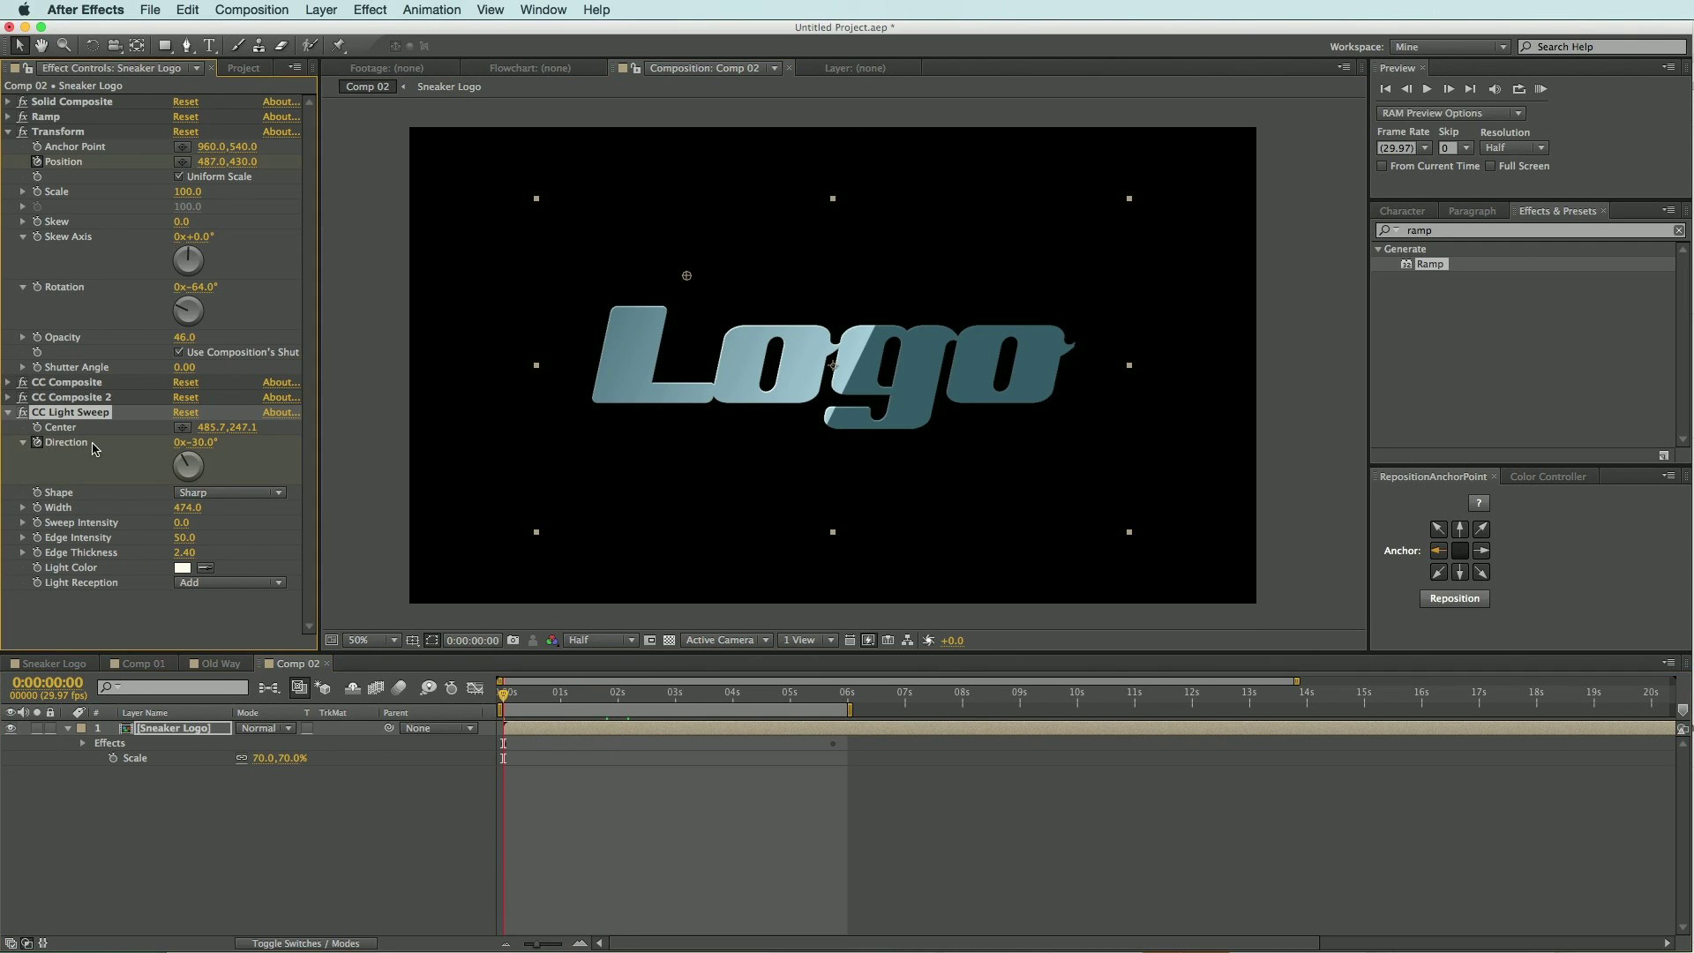
{"action": "left_click", "coordinate": [513, 692]}
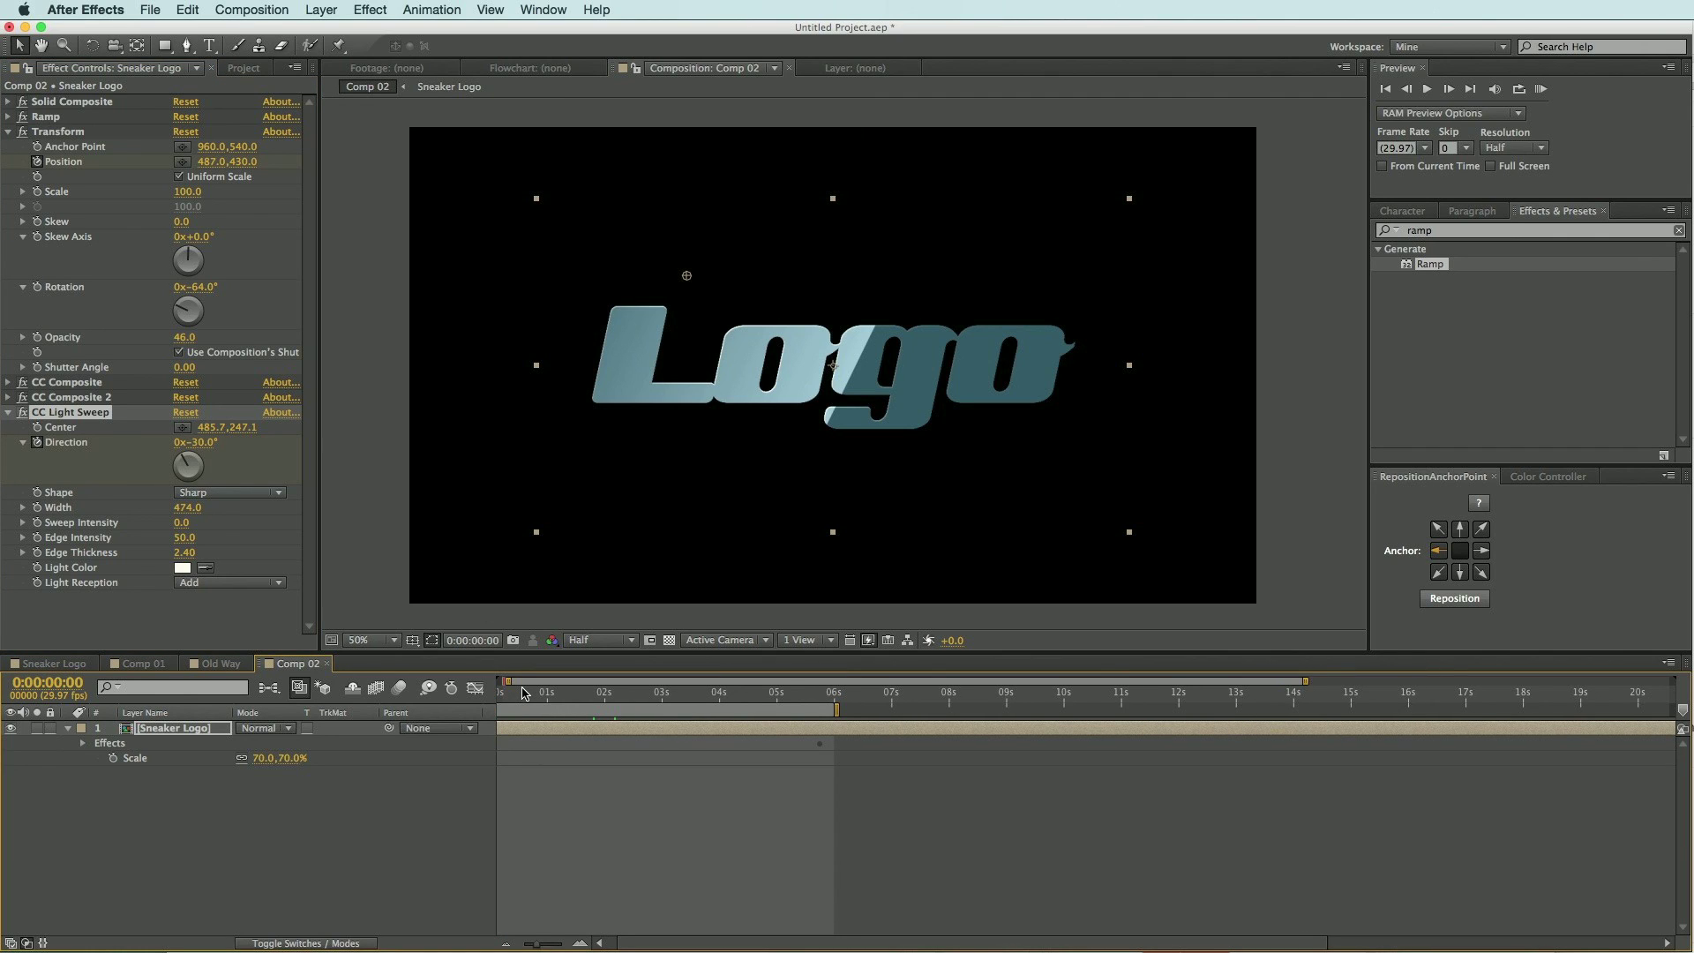
{"action": "left_click_drag", "start_coordinate": [499, 701], "coordinate": [837, 708]}
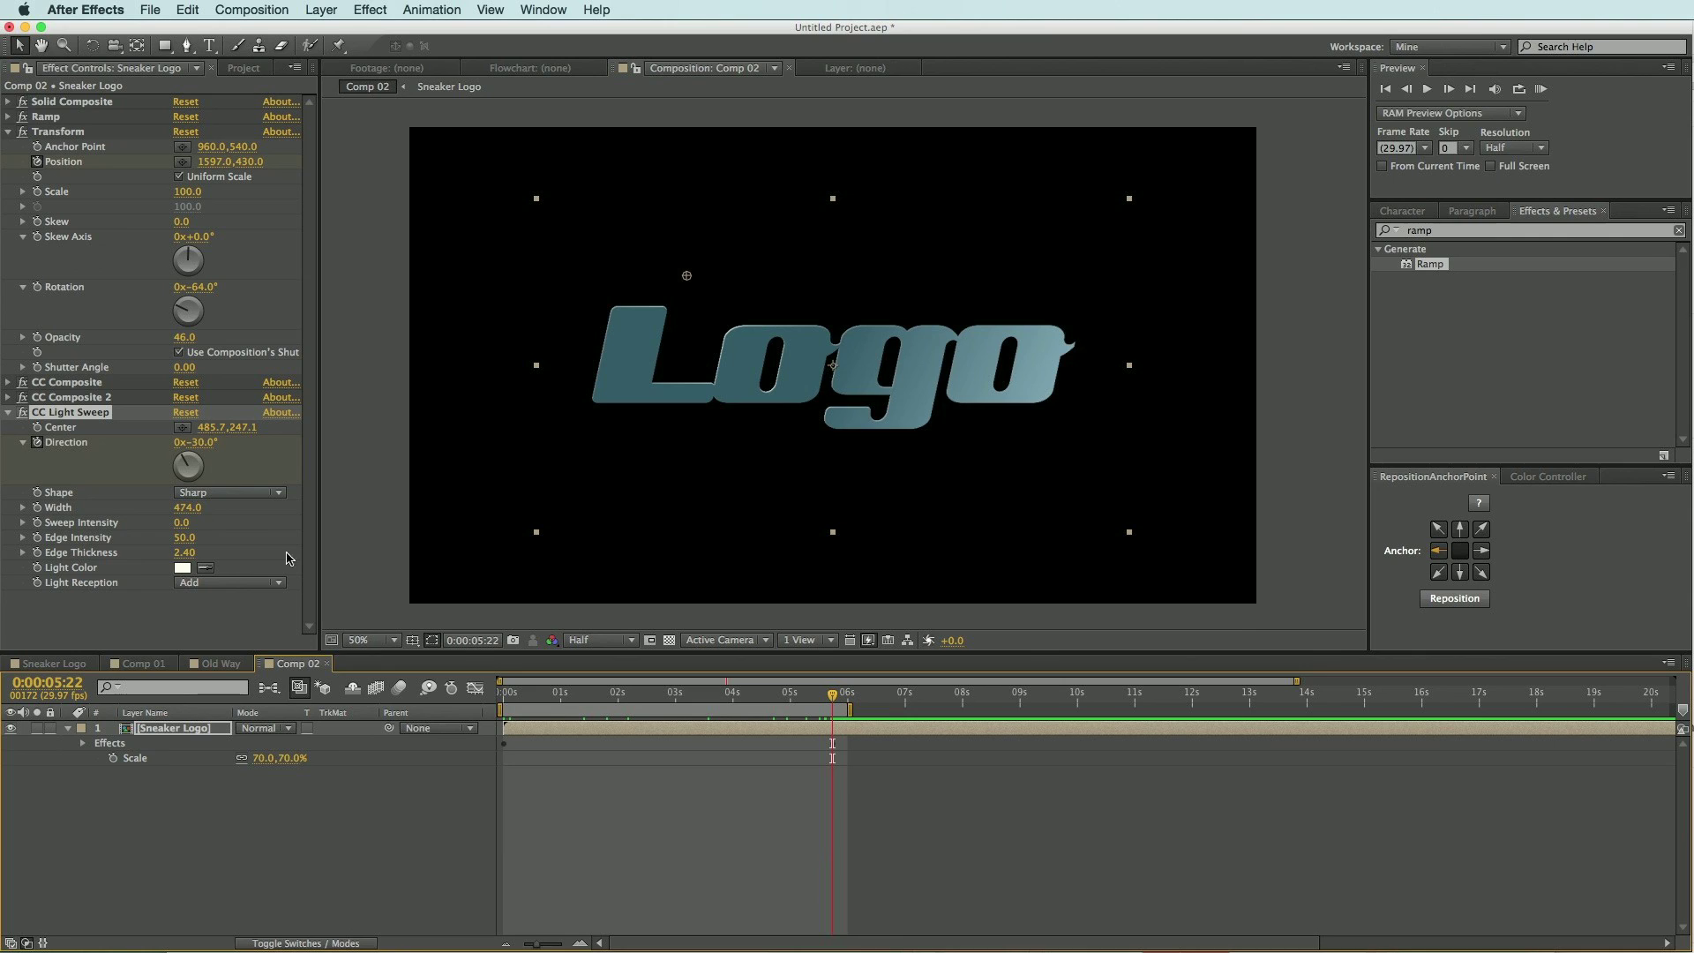
{"action": "left_click", "coordinate": [14, 425]}
{"action": "left_click_drag", "start_coordinate": [14, 425], "coordinate": [32, 427]}
{"action": "left_click", "coordinate": [666, 847]}
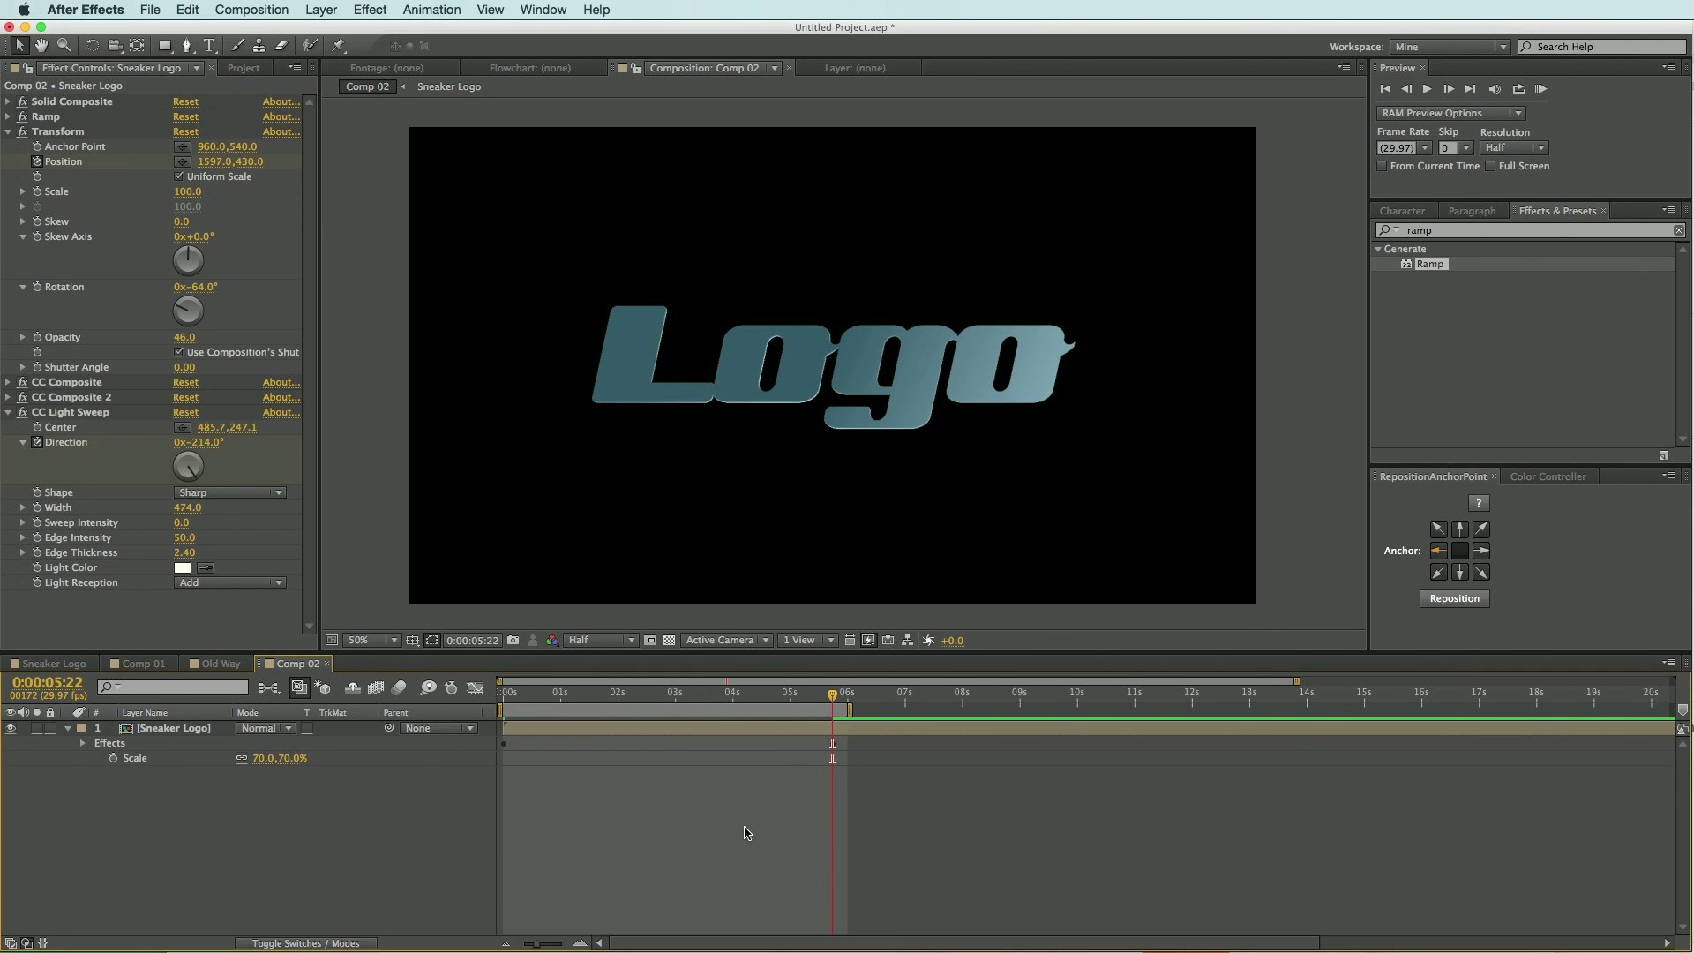
{"action": "key", "text": "KP_0"}
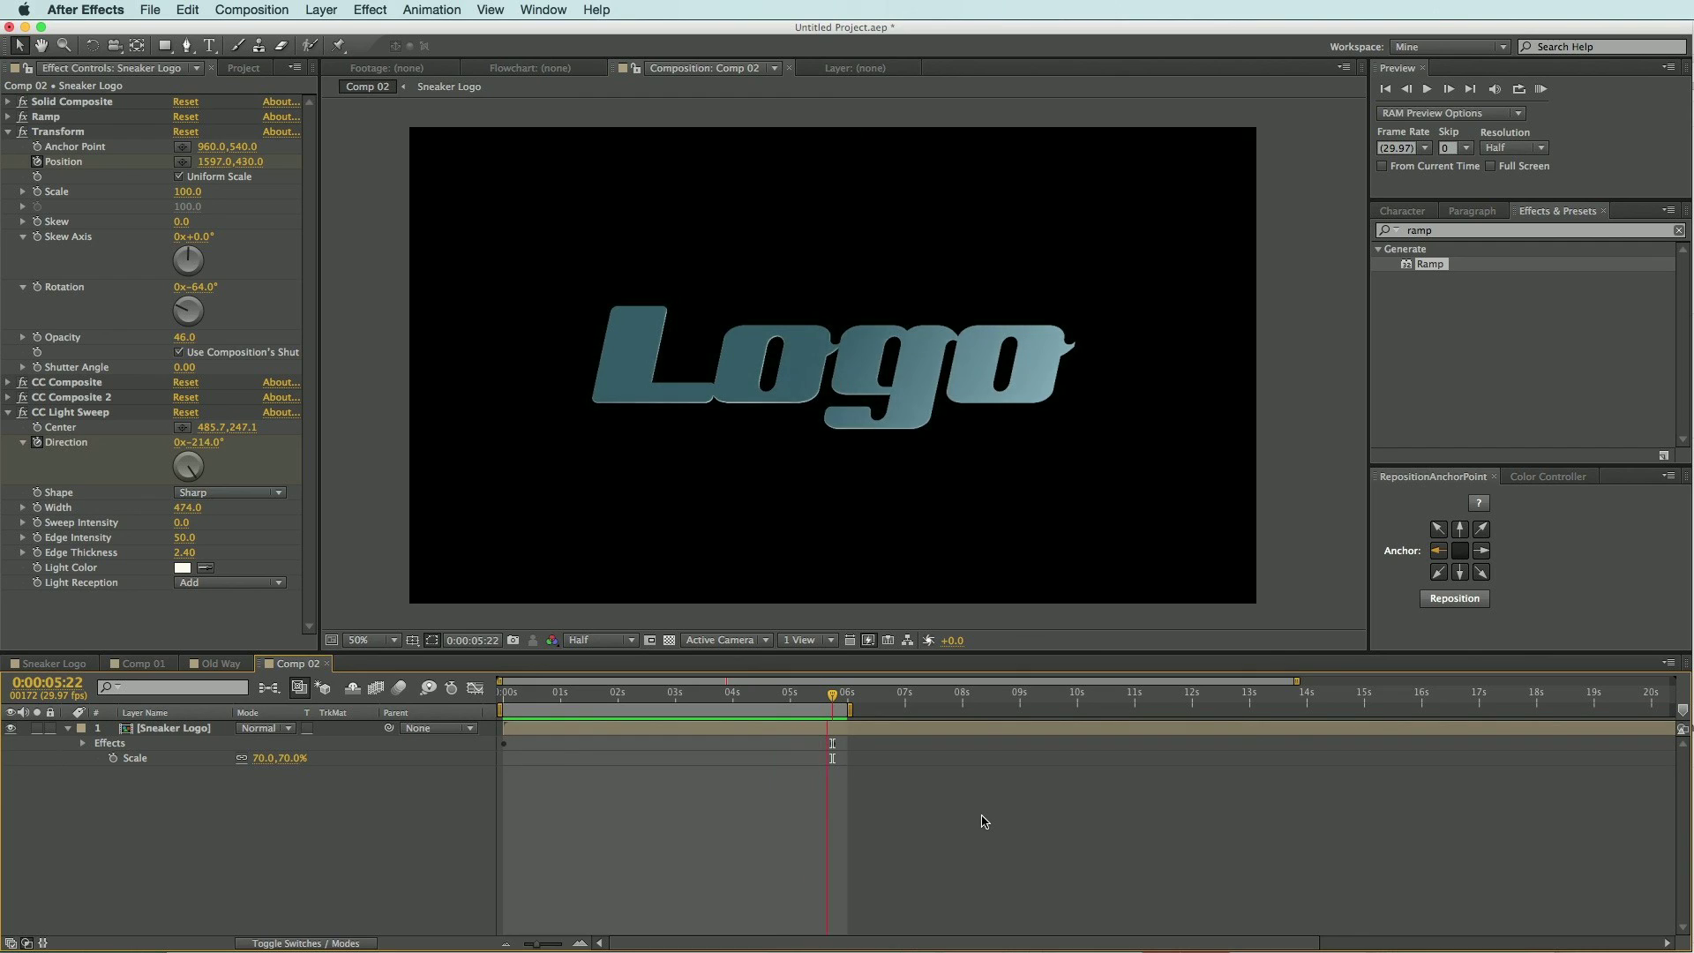